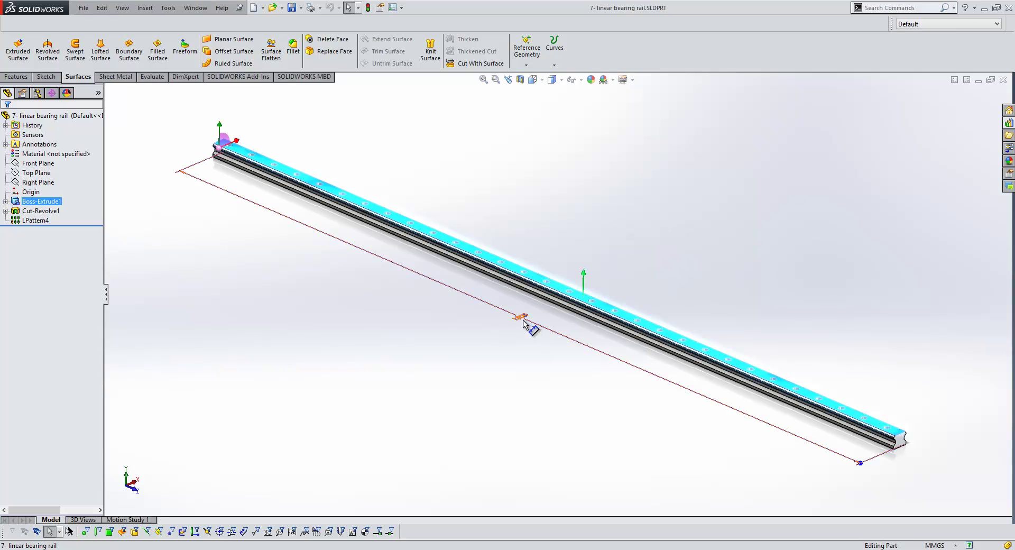
Set the rail's extrusion length to 800 mm and dismiss the rebuild error report.
double_click(521, 317)
text(800)
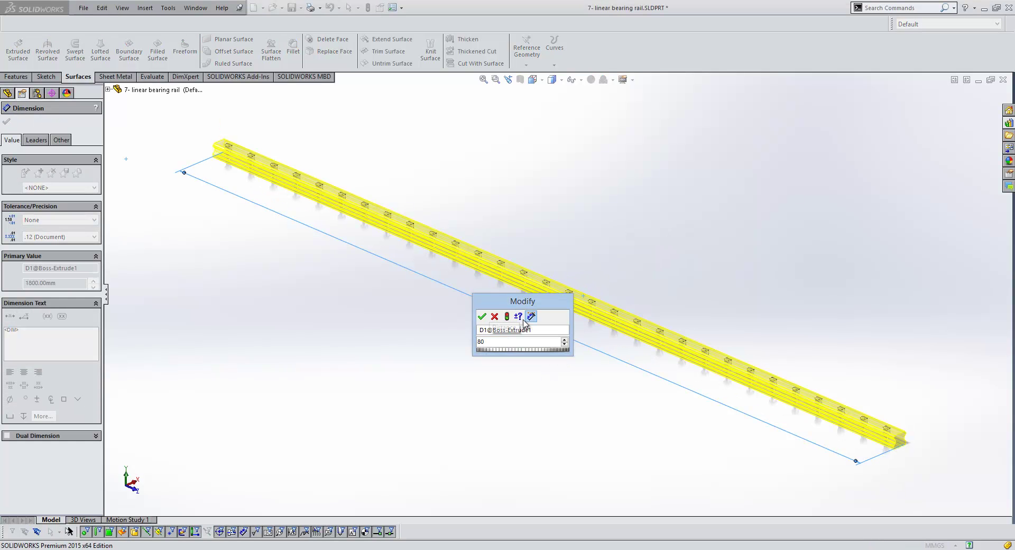
click(482, 317)
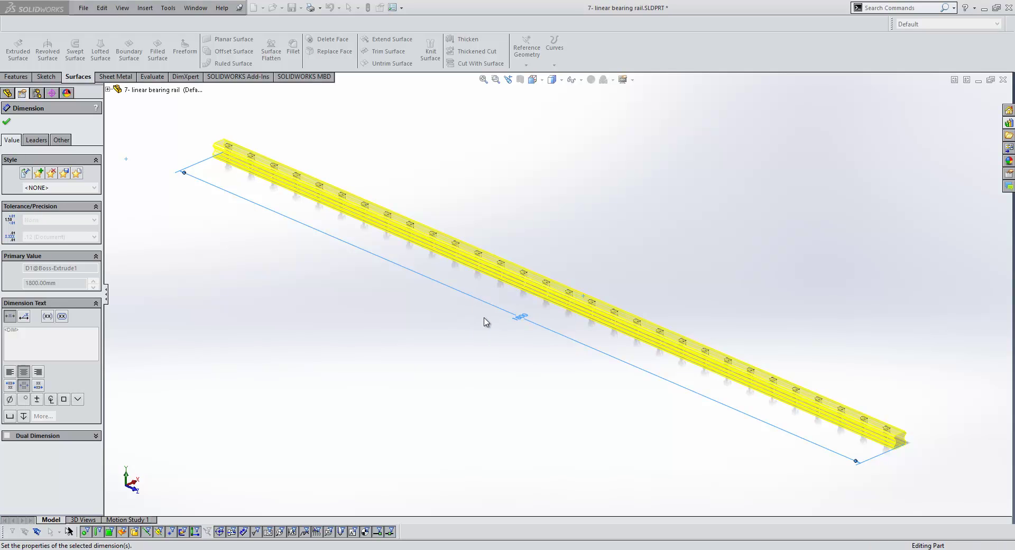
click(483, 344)
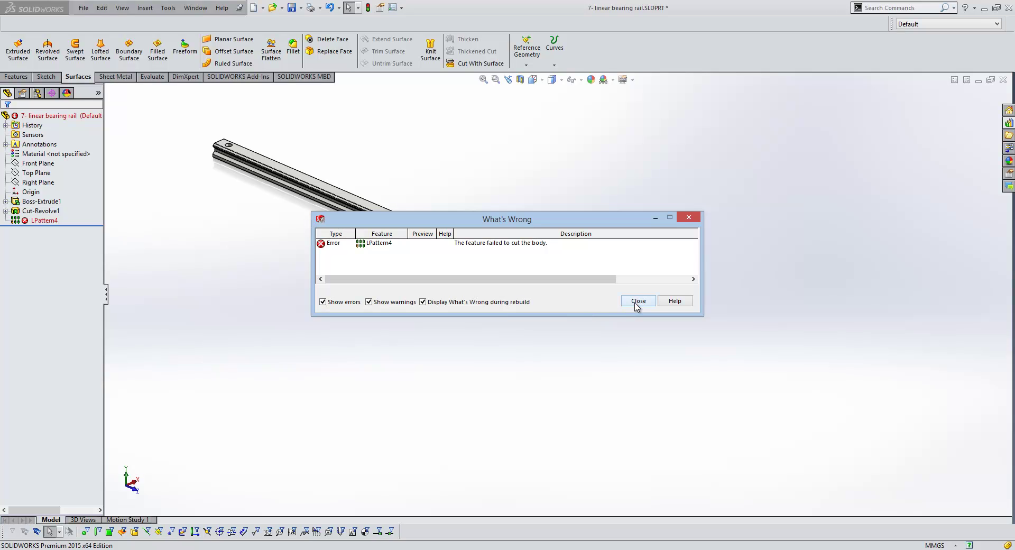
click(638, 301)
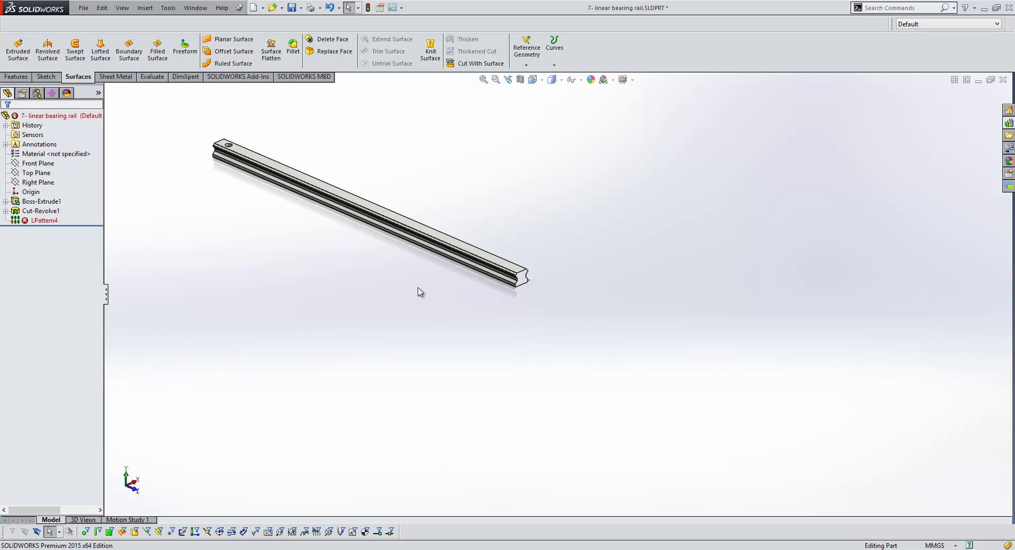
Edit the failed linear hole pattern so that Direction 1 runs up to reference, using the lower corner vertex of the rail's far end.
ctrl+middle_drag(383, 275, 484, 361)
scroll(430, 303, down, 3)
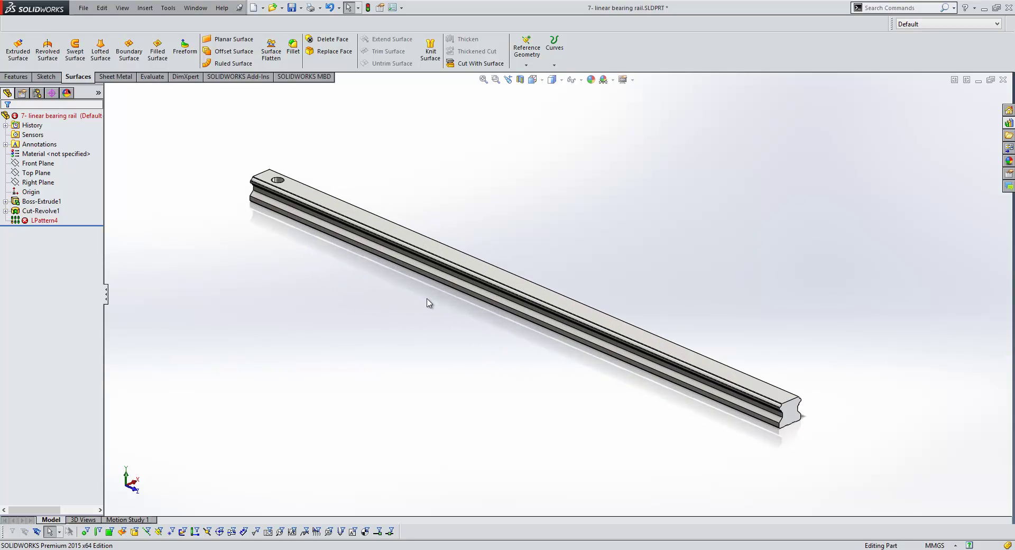
right_click(50, 221)
click(40, 222)
right_click(41, 224)
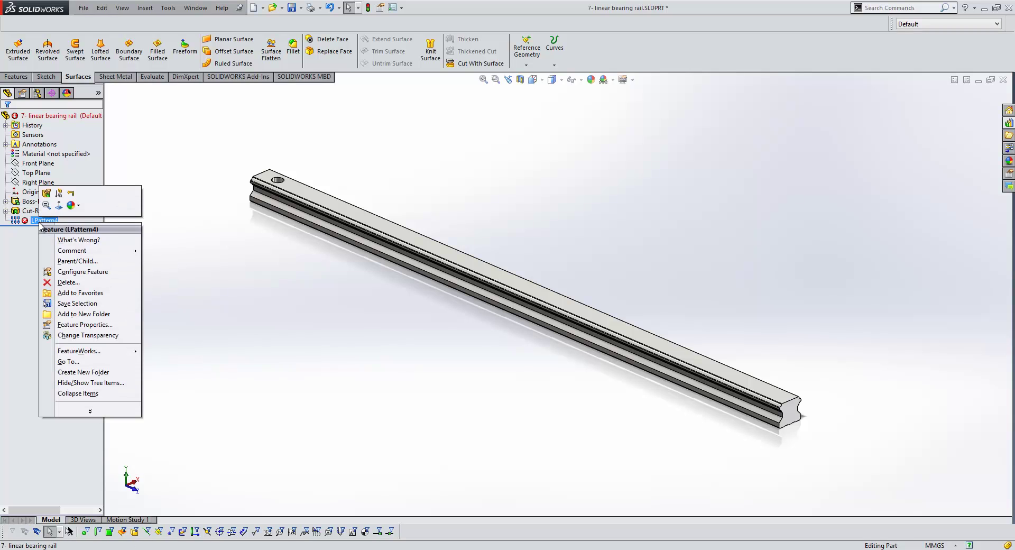
click(47, 197)
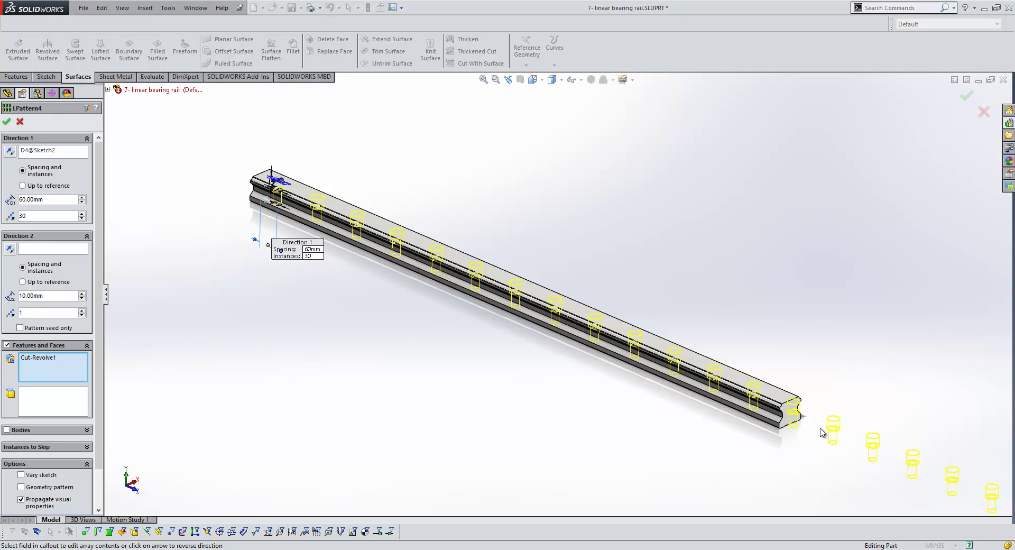
click(25, 187)
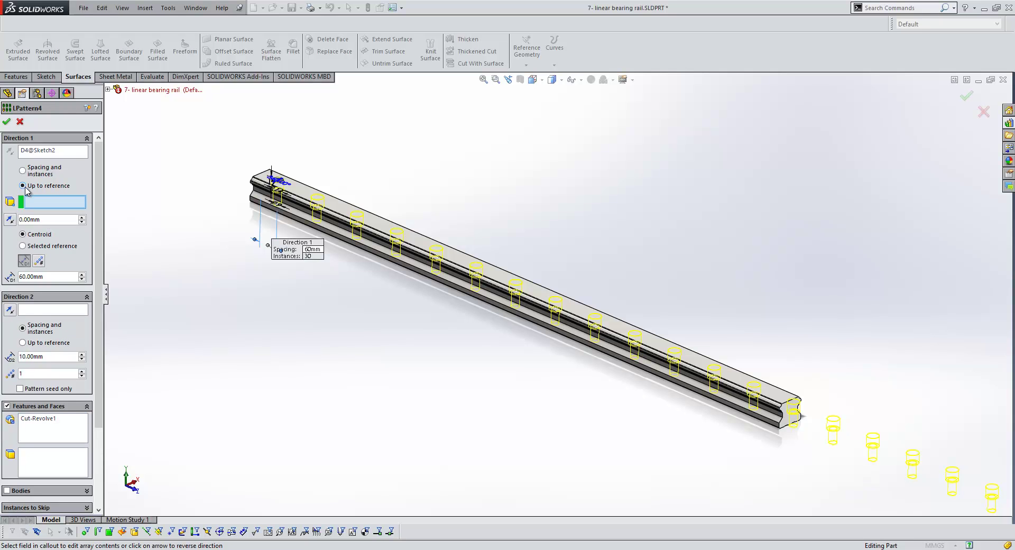
click(782, 430)
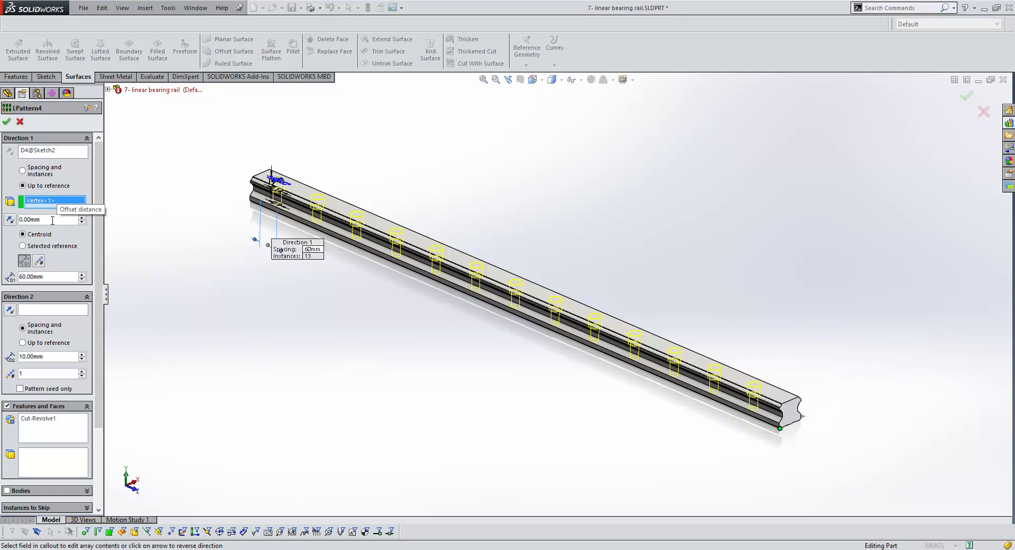
Link the pattern's offset distance to the first hole's end dimension with the equation ="D4@Sketch2" and accept the pattern.
drag(50, 220, 19, 220)
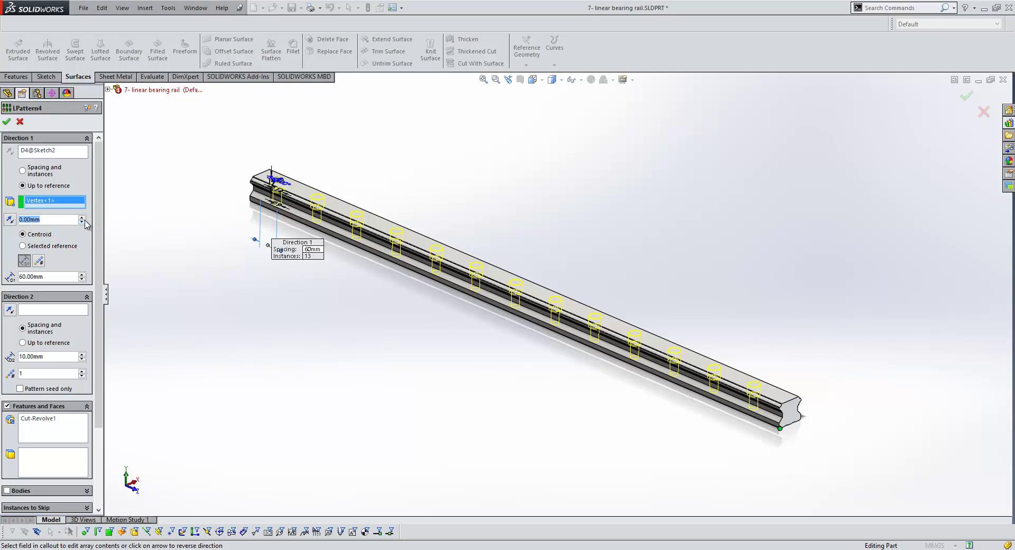
text(=)
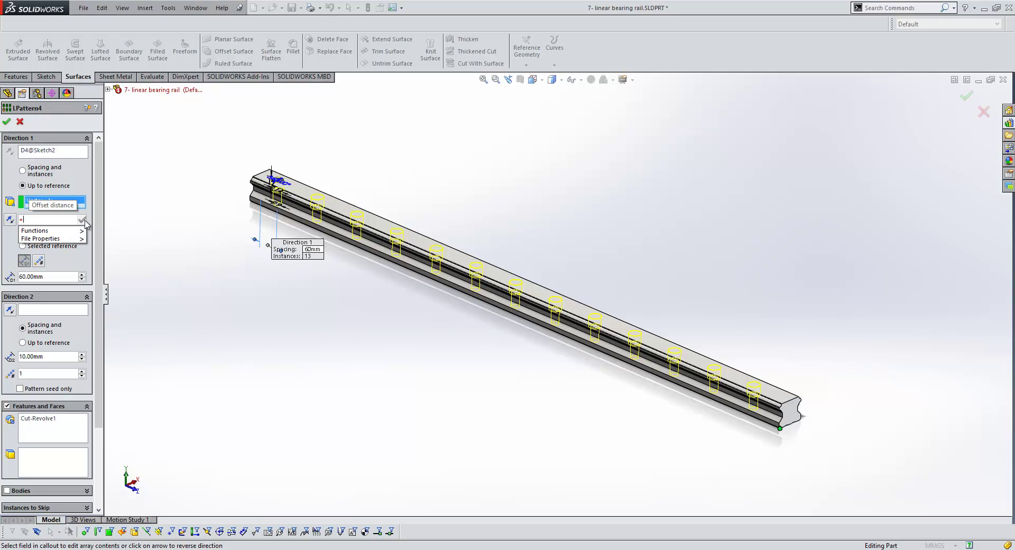
click(261, 242)
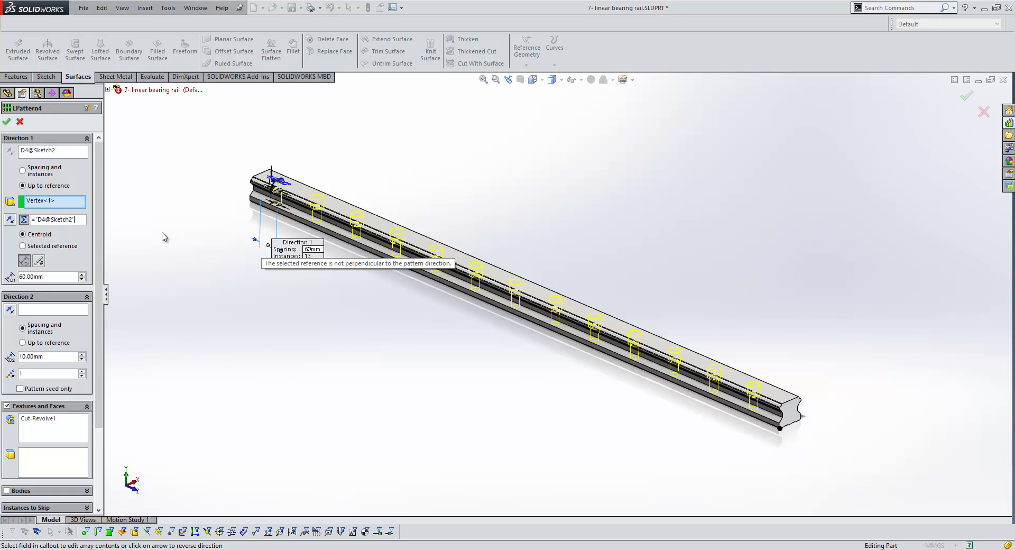
click(7, 122)
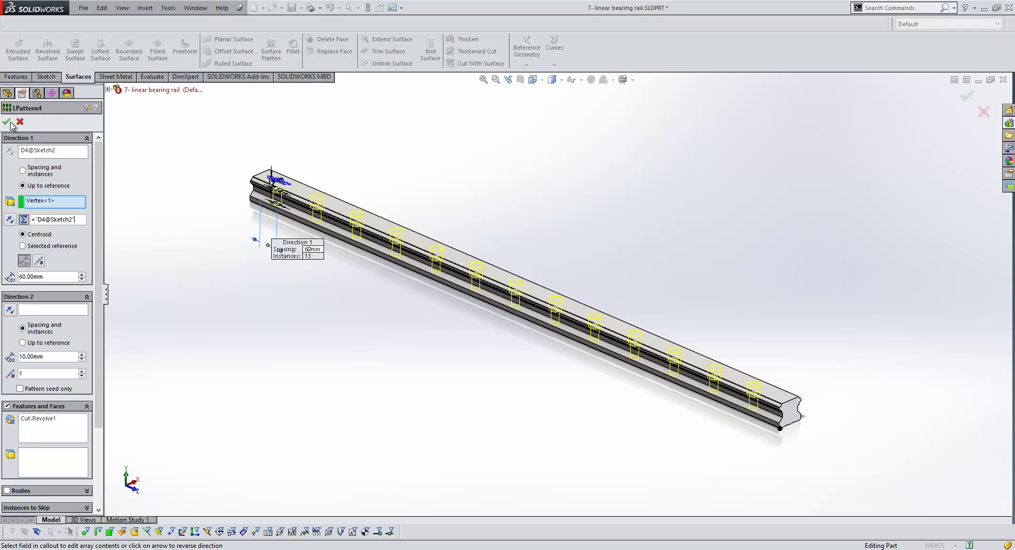
Shorten the rail by pulling its far end face inward to test the hole pattern.
scroll(816, 392, up, 3)
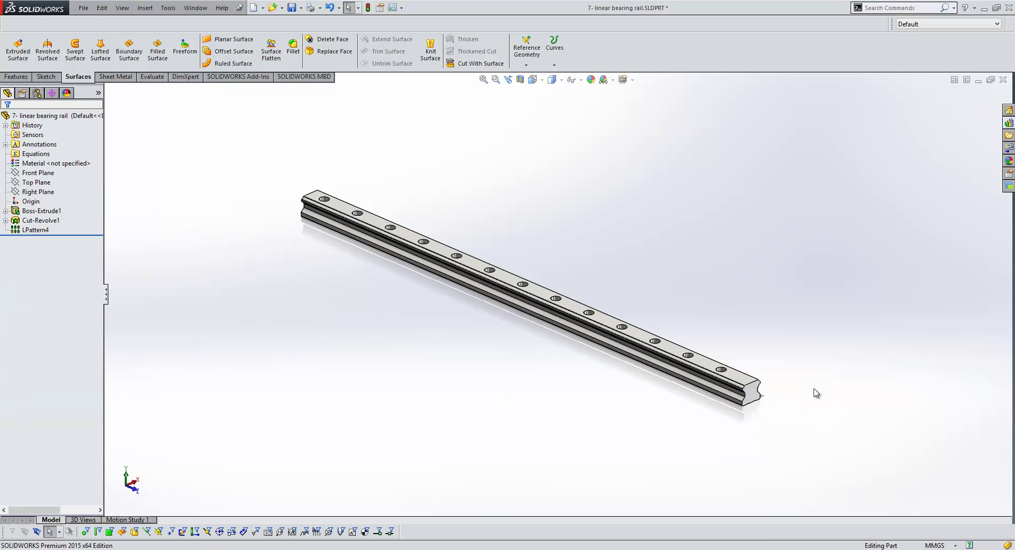
click(649, 357)
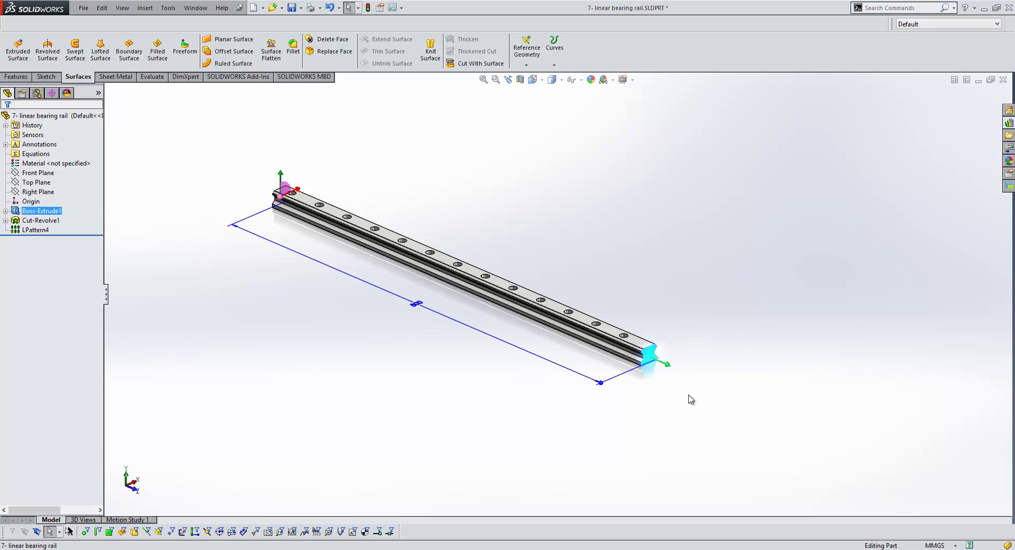
drag(665, 364, 623, 380)
click(385, 340)
Change the linear hole pattern from fixed spacing to a set number of 12 instances up to the reference.
click(32, 230)
click(38, 200)
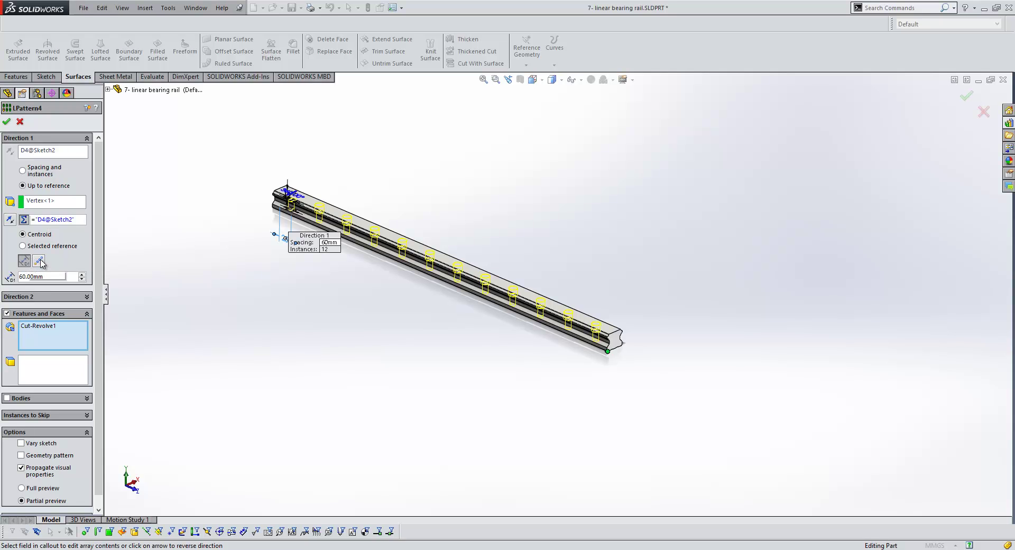
click(38, 261)
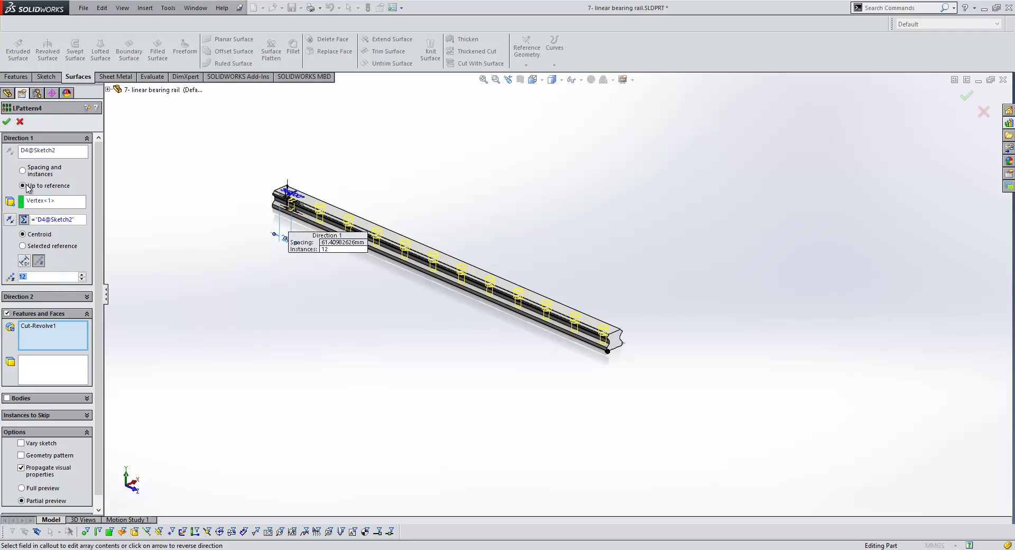
click(6, 122)
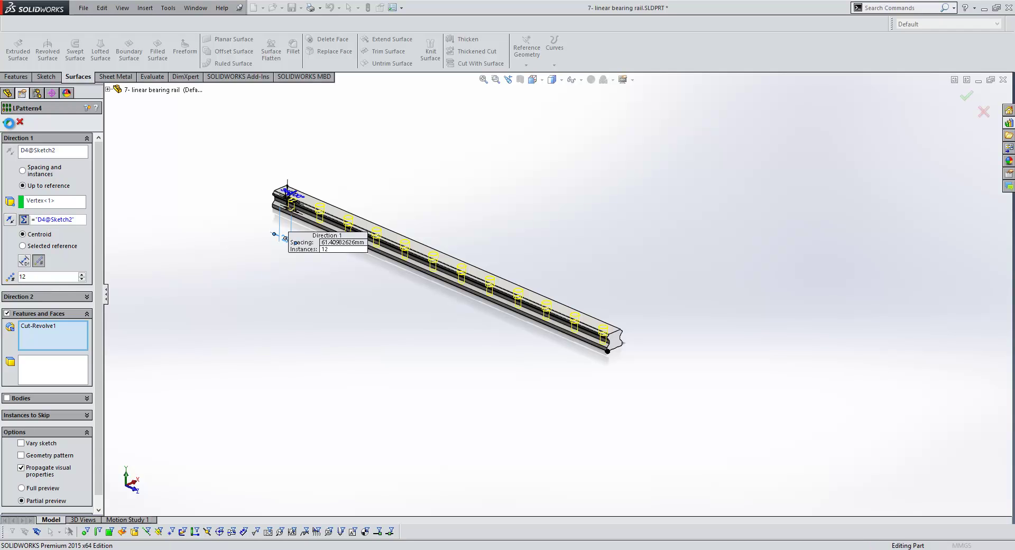
Lengthen the rail to about 868 mm by pulling its far end face outward.
click(620, 345)
drag(635, 350, 655, 408)
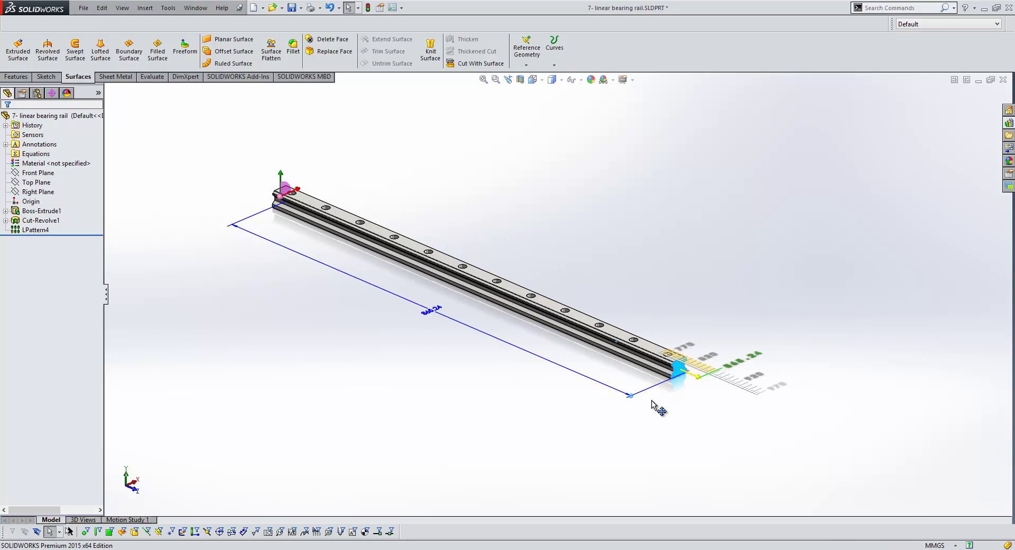
click(333, 298)
Switch to the 6- BLADE part and inspect the carbide tooth beside the slot up close.
key(ctrl+Tab)
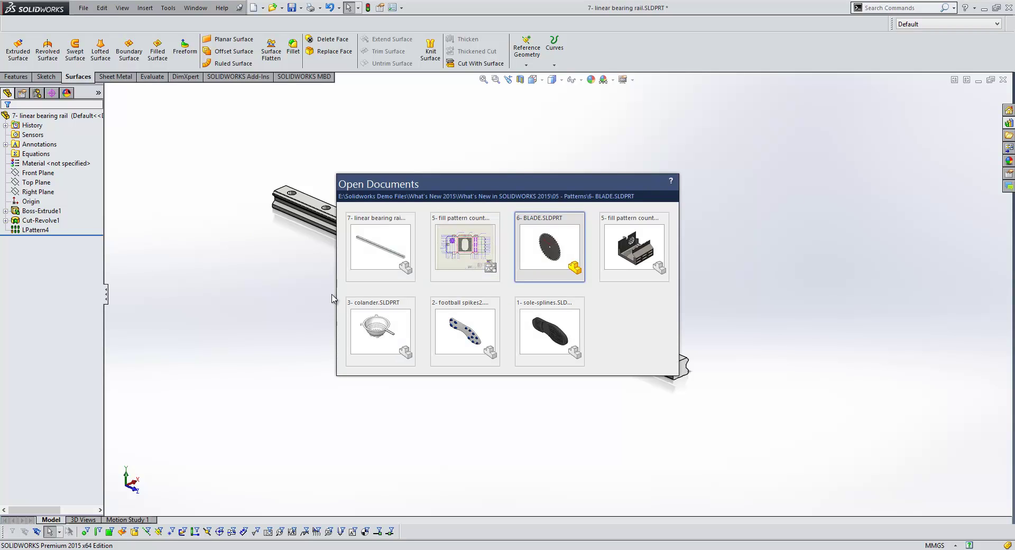
click(496, 80)
drag(524, 121, 601, 191)
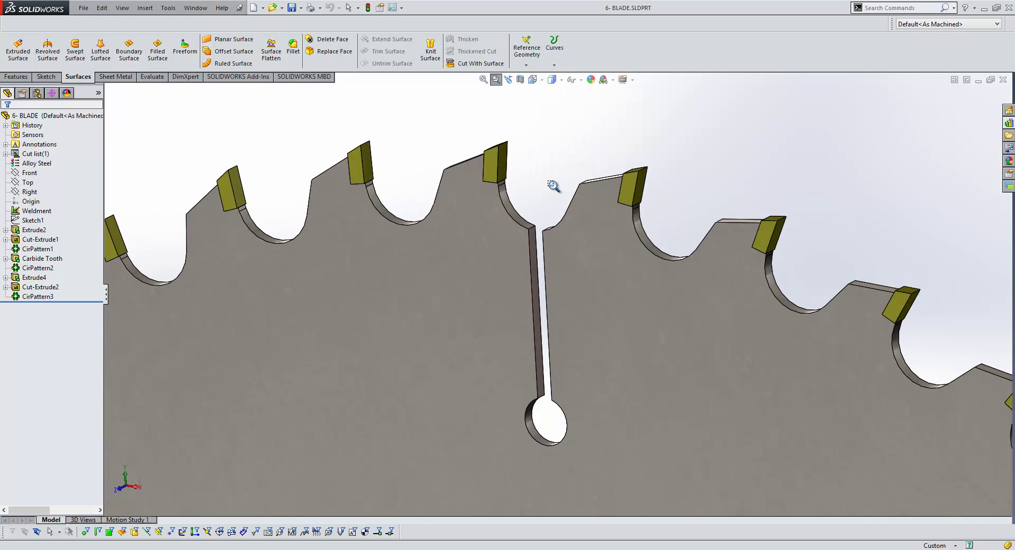
key(Escape)
click(493, 160)
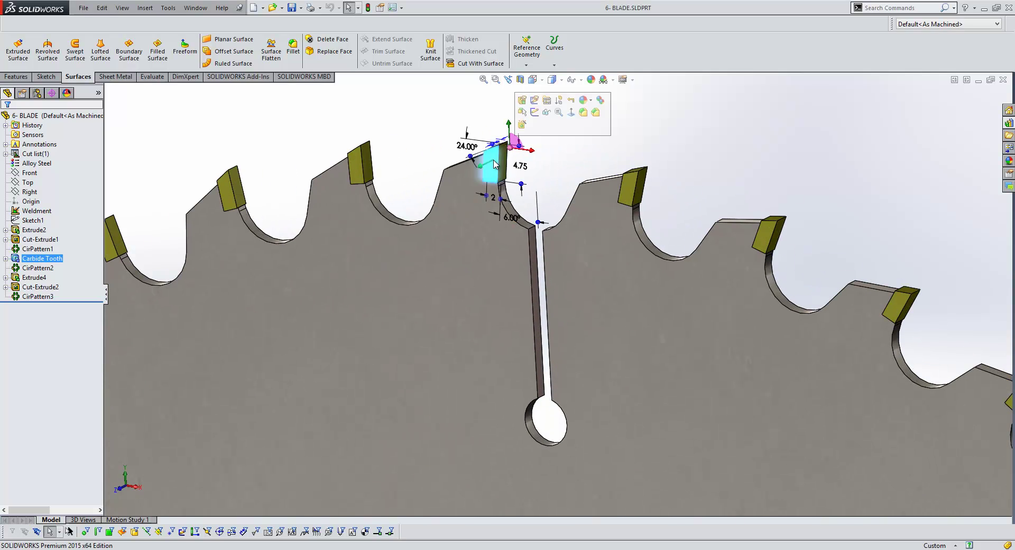
click(546, 174)
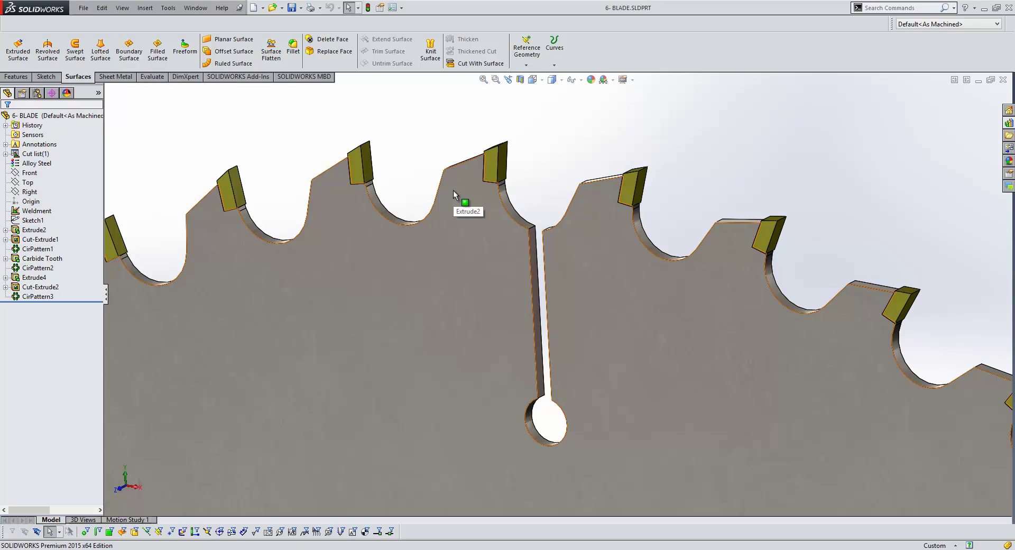
Edit the Carbide Tooth extrude to turn off Merge result, making the tooth a separate body.
click(491, 160)
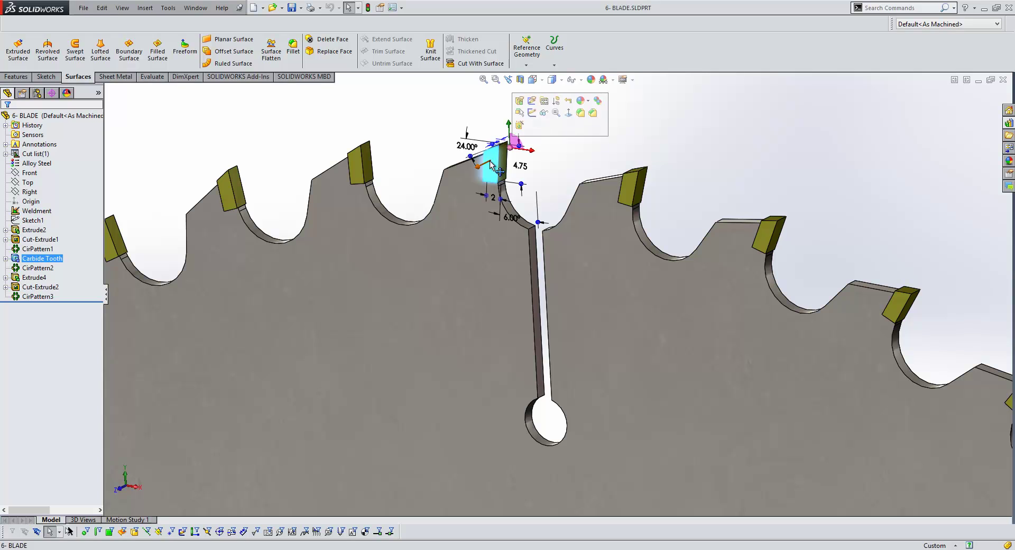
click(520, 101)
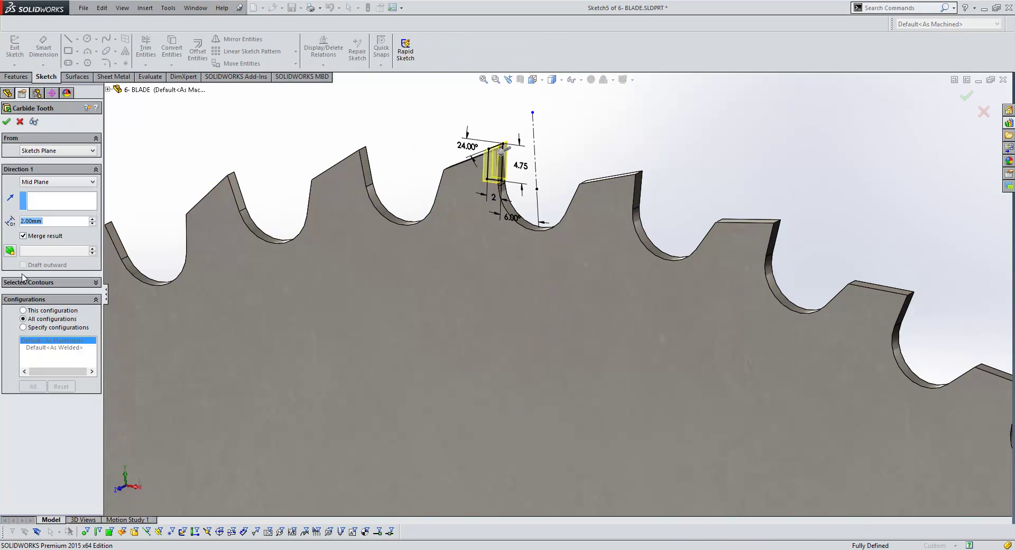
click(43, 238)
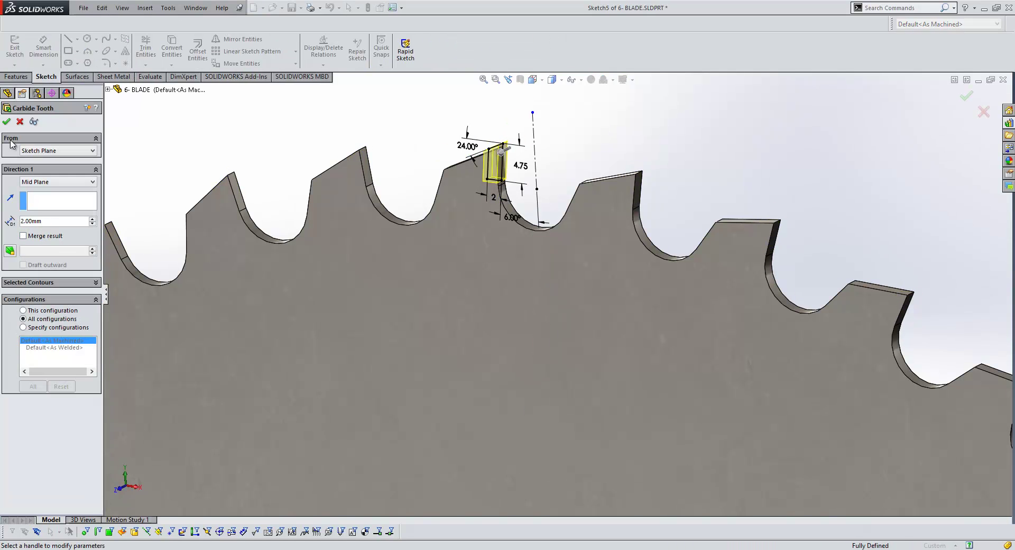
click(7, 122)
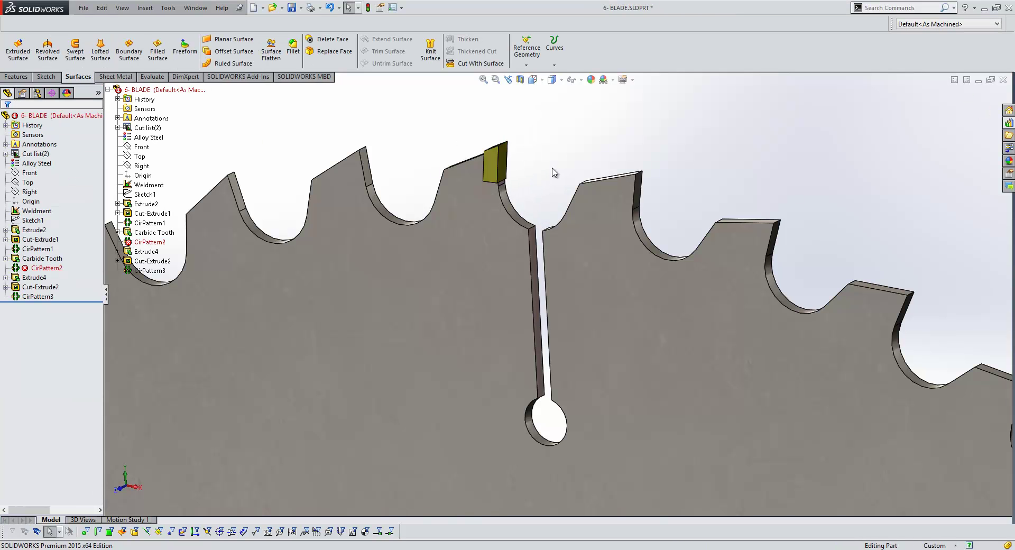
Edit the failed tooth pattern CirPattern2, replacing the Carbide Tooth feature with the Carbide Tooth body as the item to pattern.
click(47, 268)
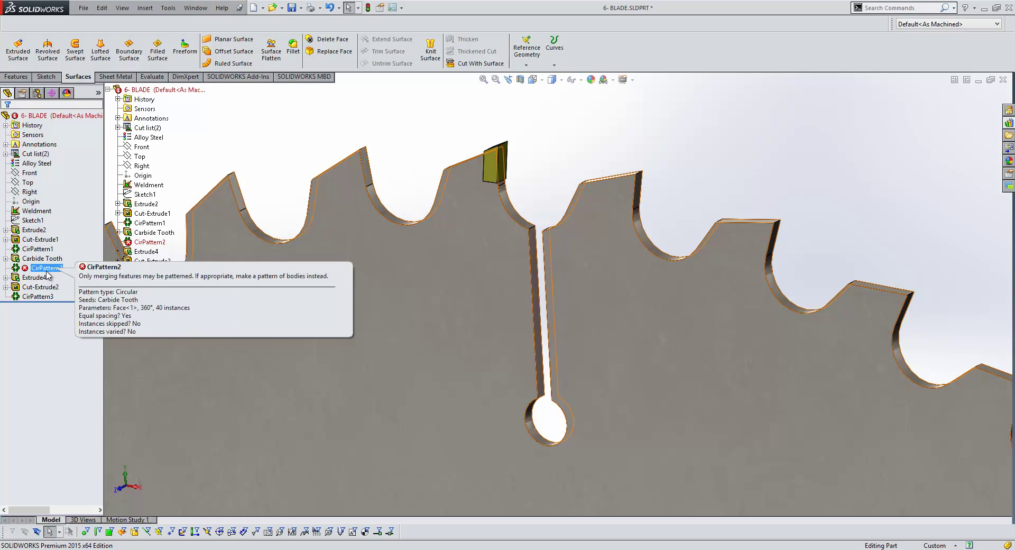
click(541, 136)
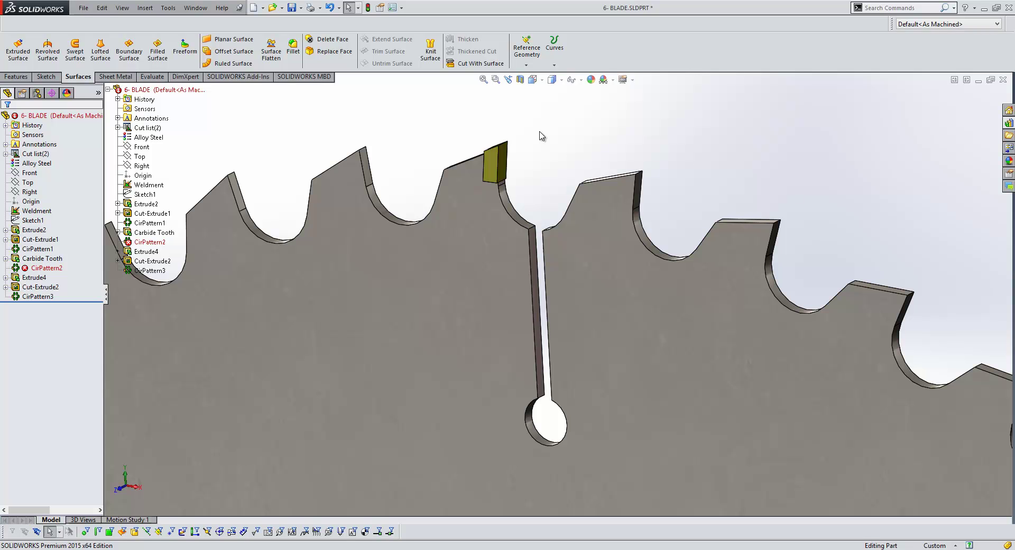
right_click(44, 268)
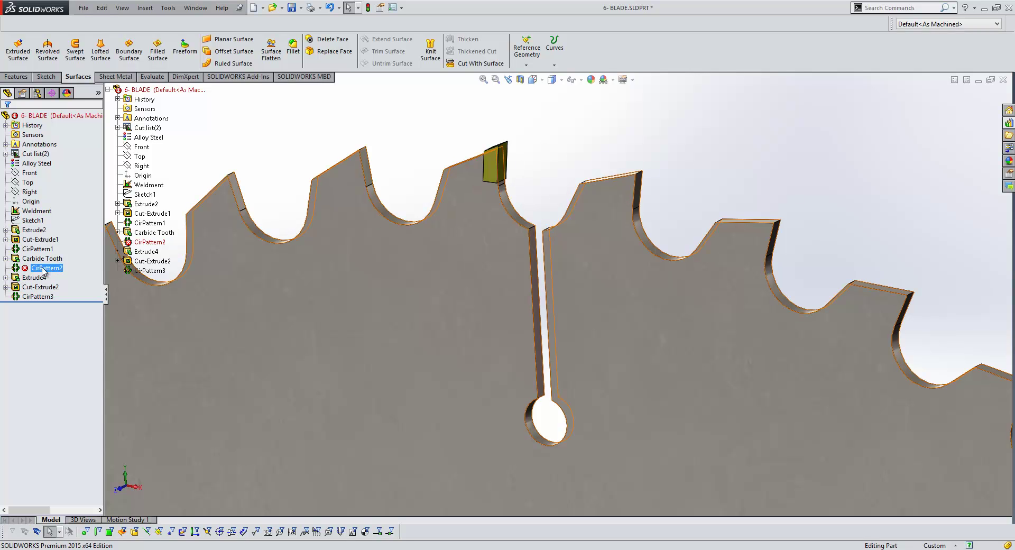
click(49, 239)
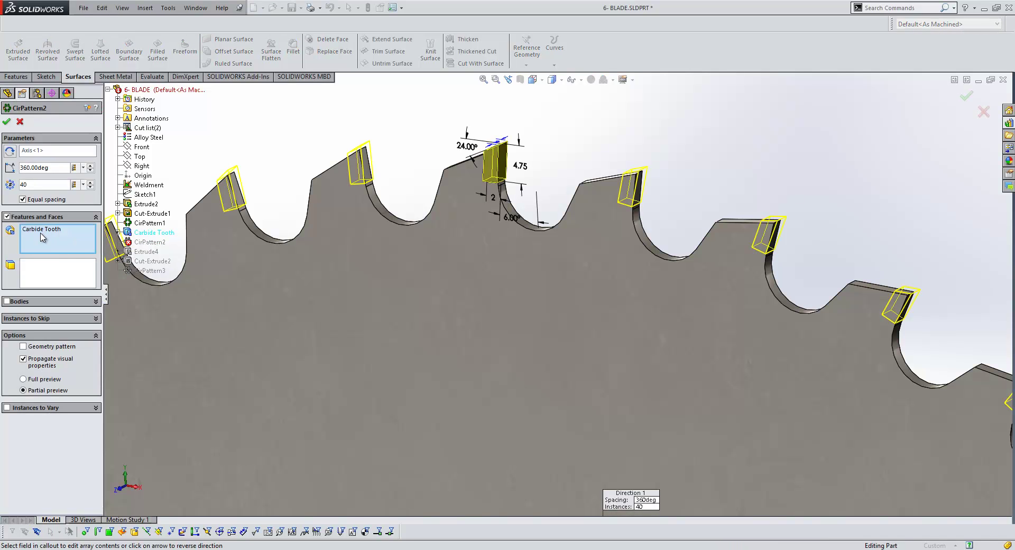
right_click(42, 235)
click(82, 239)
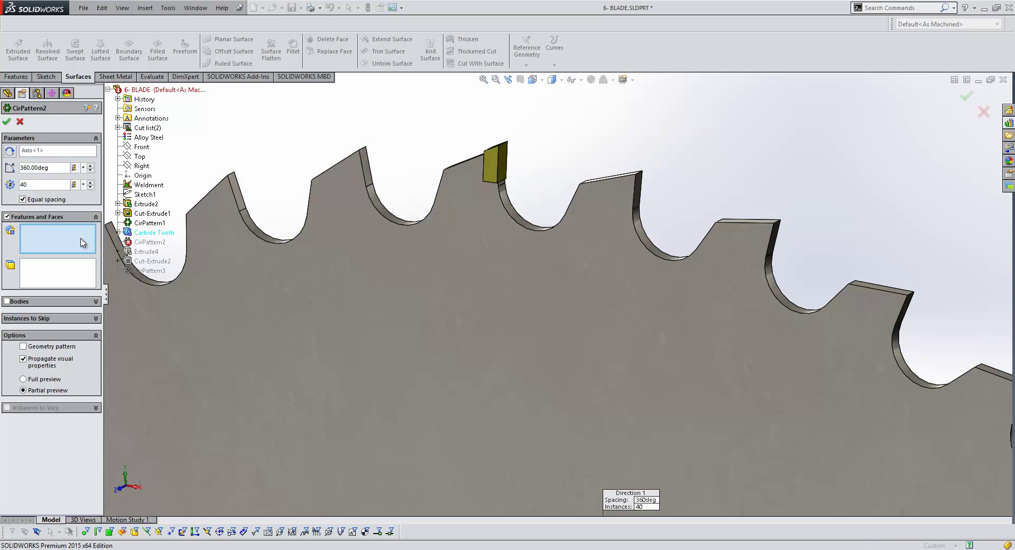
click(8, 301)
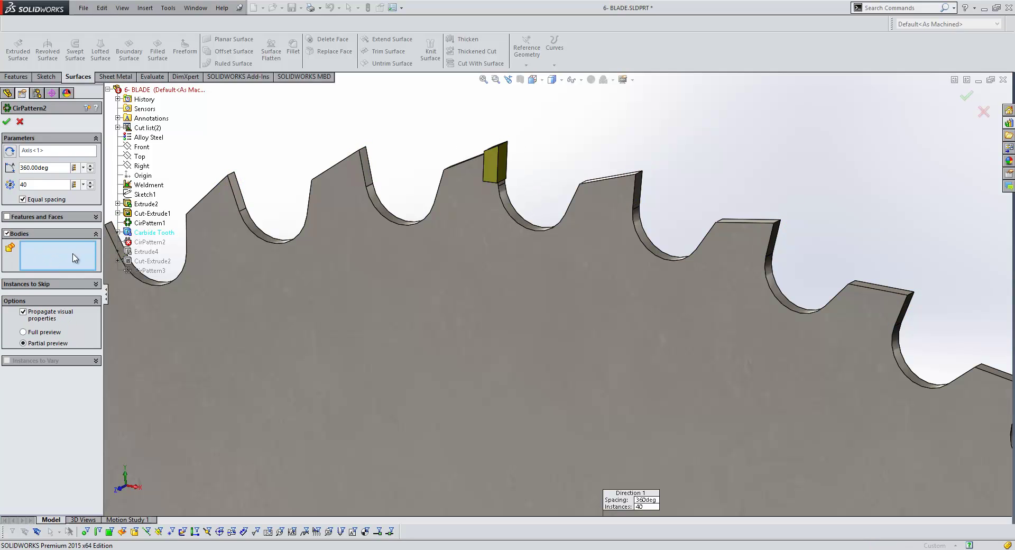
click(492, 155)
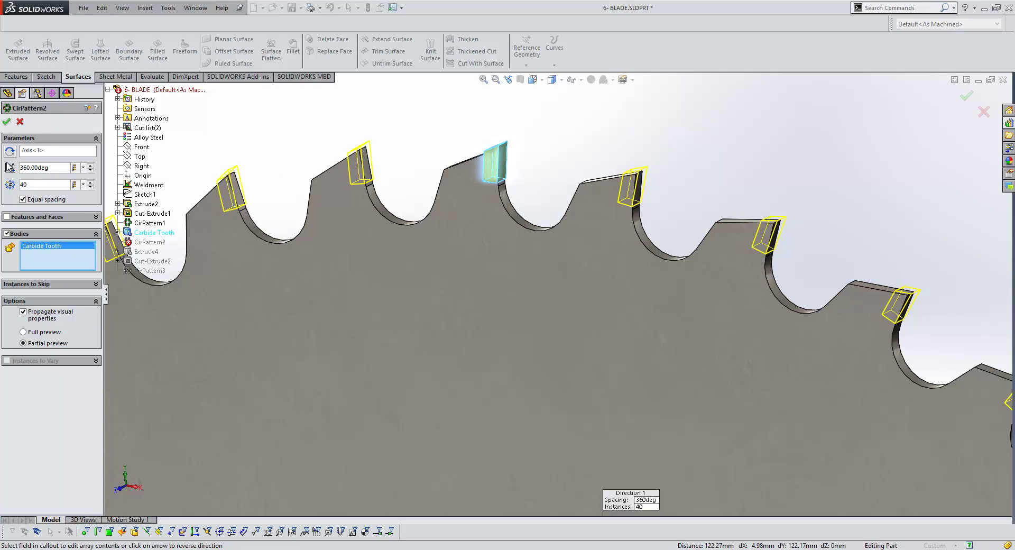
click(6, 122)
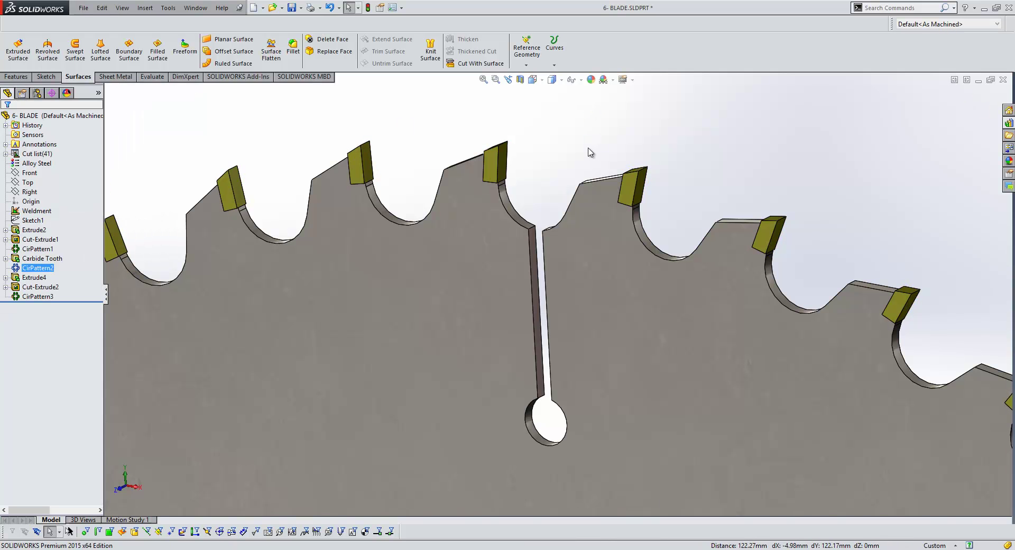
Expand the blade's cut list and check the group holding the patterned tooth bodies, Cut-List-Item2.
click(6, 154)
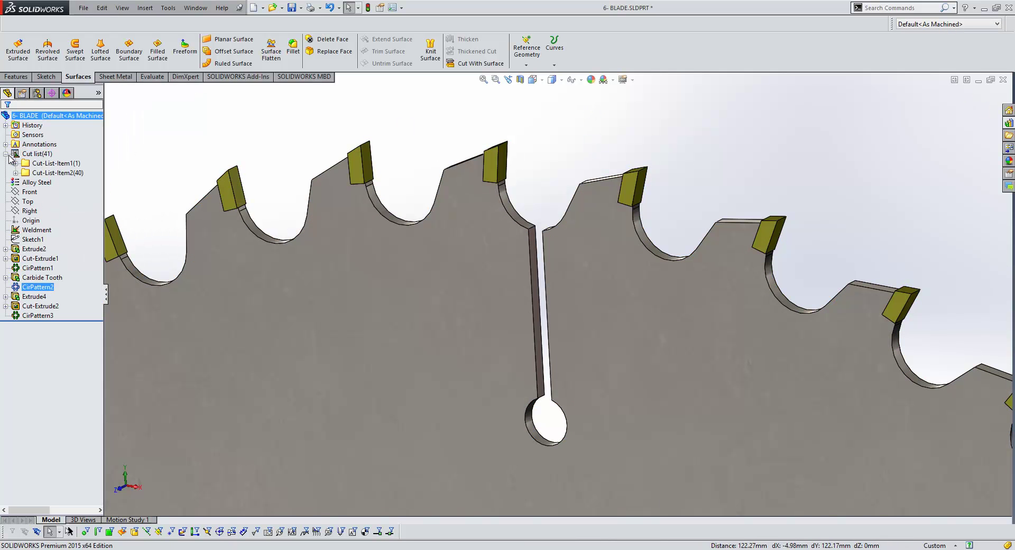
click(58, 176)
click(392, 142)
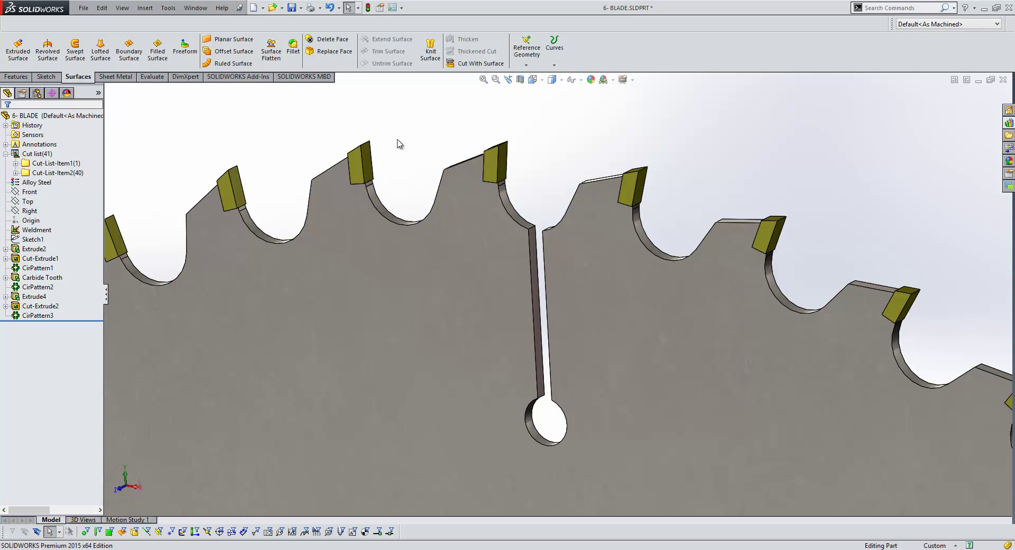
Switch to the 5- fill pattern count part.
key(ctrl+Tab)
key(ctrl+Tab)
key(ctrl+Tab)
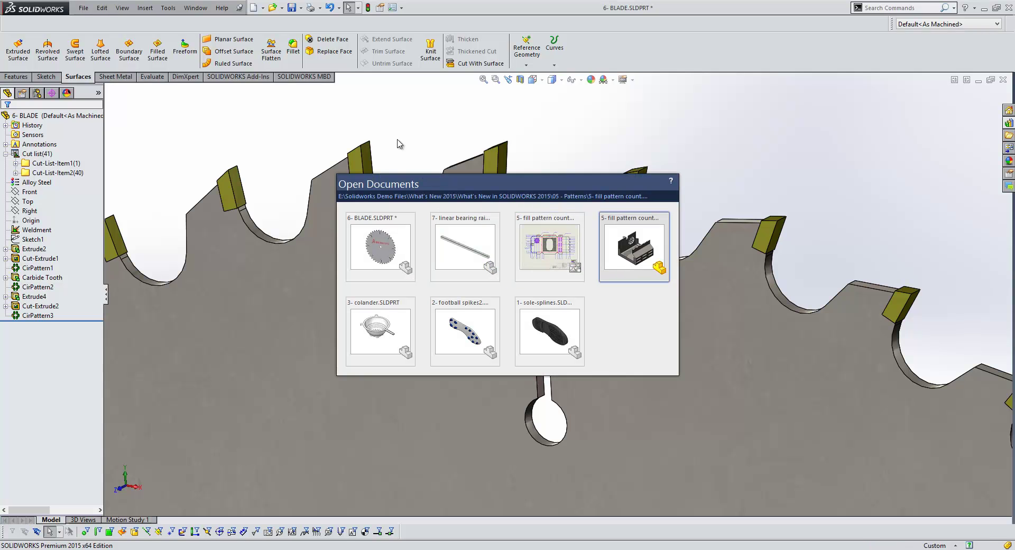
middle_drag(551, 411, 547, 368)
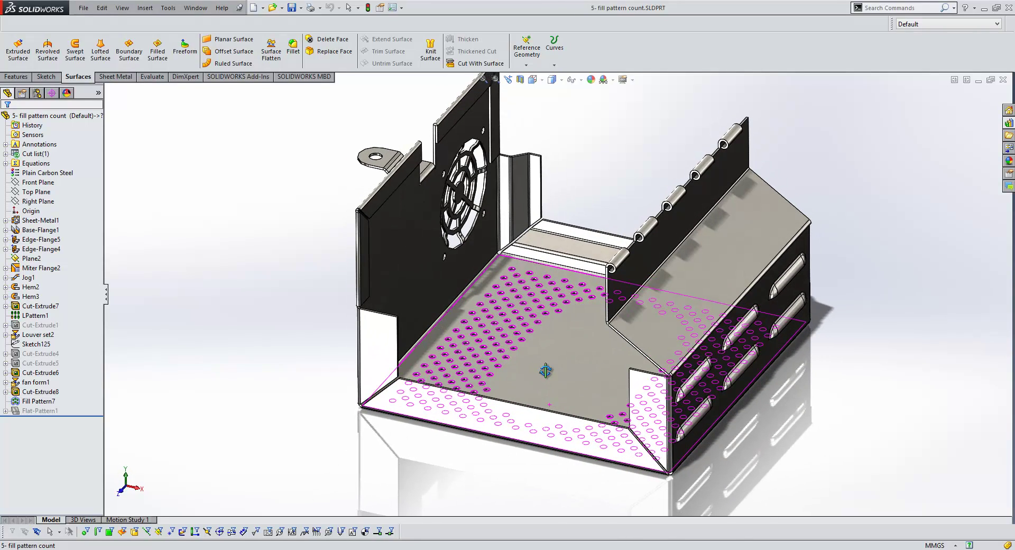
Edit Fill Pattern7 and validate its instance count.
click(37, 401)
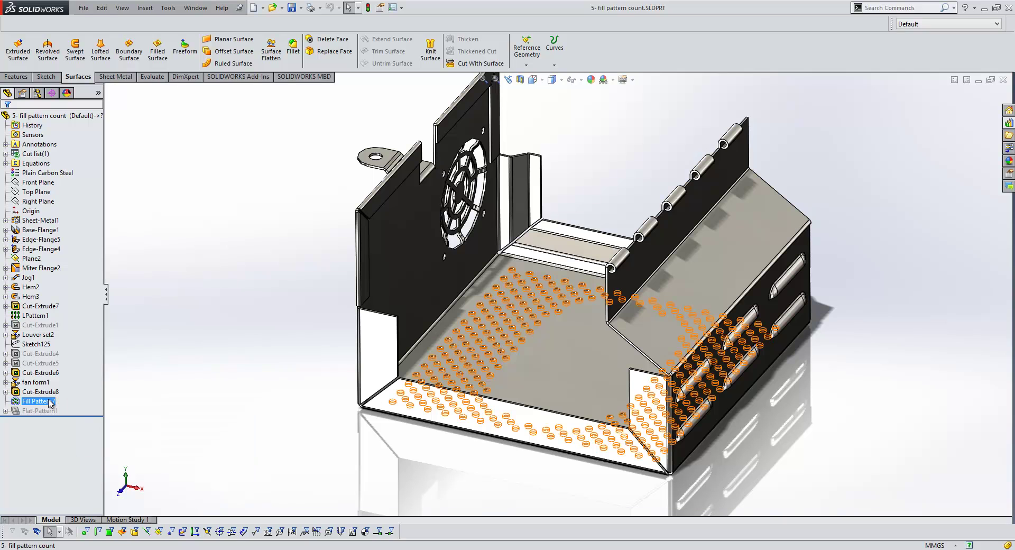
right_click(49, 403)
click(58, 357)
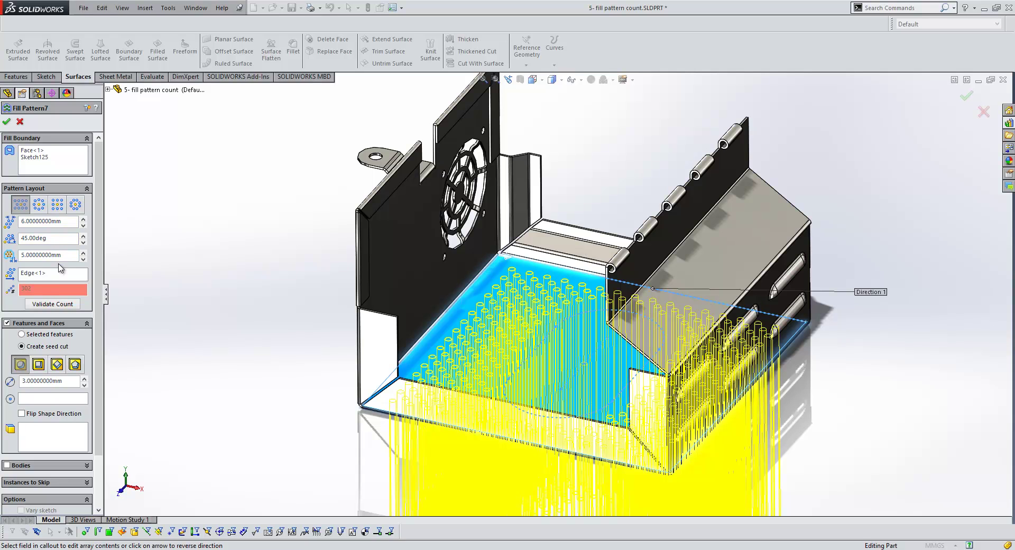
click(48, 305)
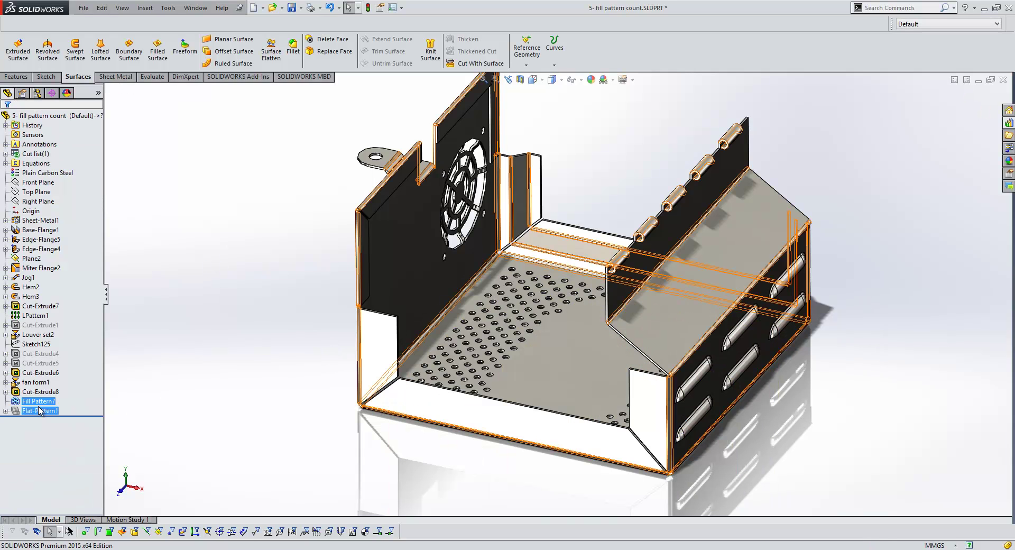
Show Fill Pattern7's dimensions on the sheet metal floor and examine its instance count.
click(39, 403)
scroll(560, 361, down, 3)
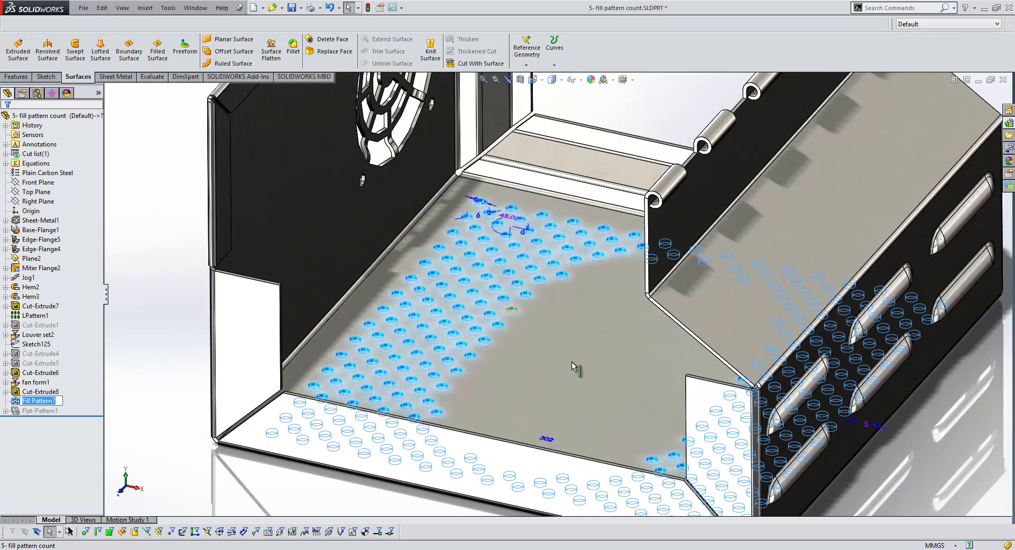
scroll(572, 360, down, 2)
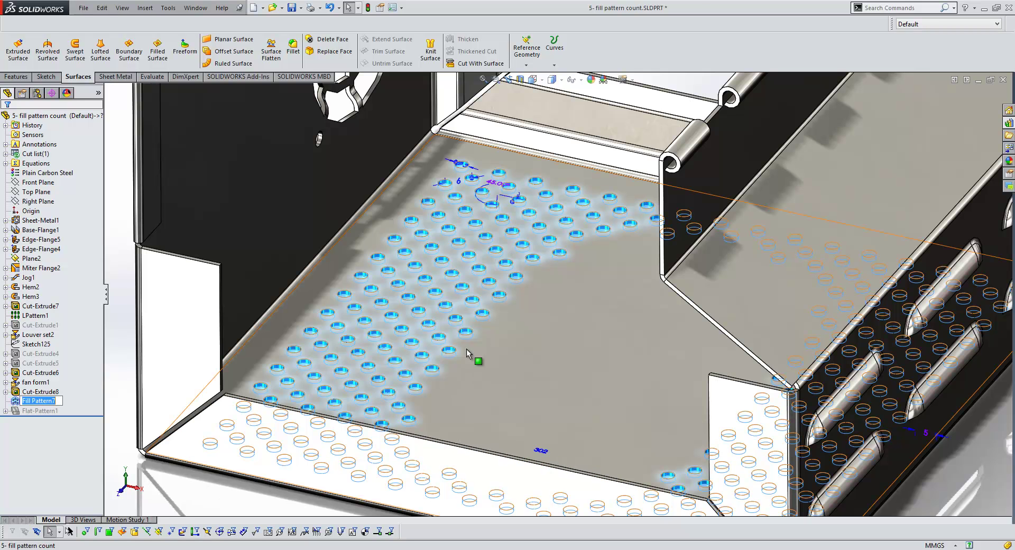
Delete the single hole instance (15, 10) beside the blank central area from Fill Pattern7, keeping the pattern feature.
scroll(470, 350, down, 3)
click(487, 316)
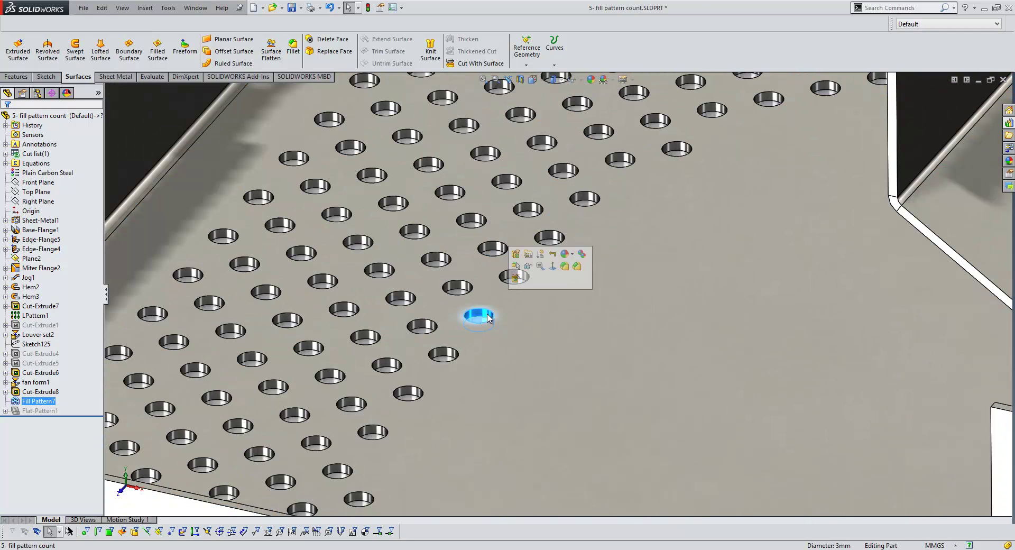
right_click(487, 316)
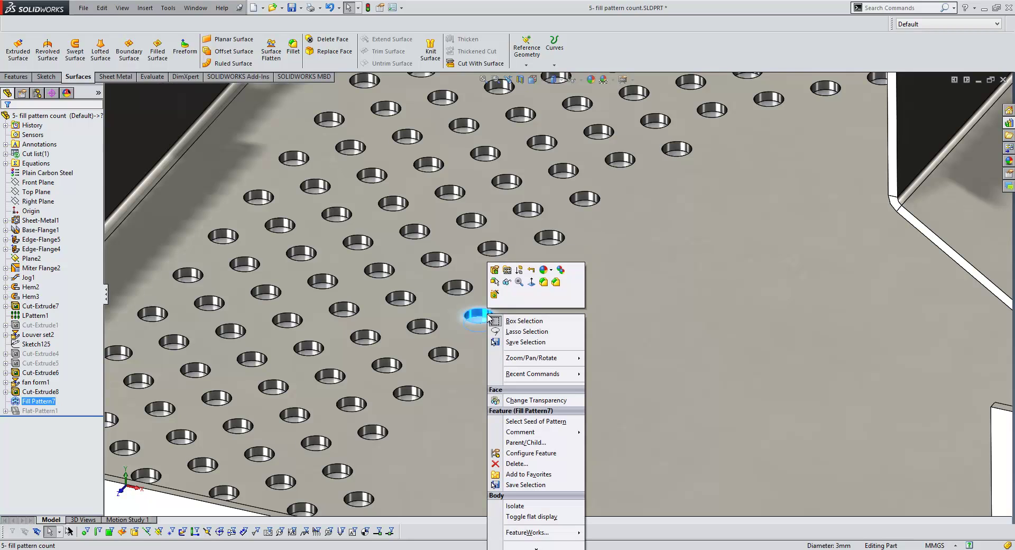
click(517, 464)
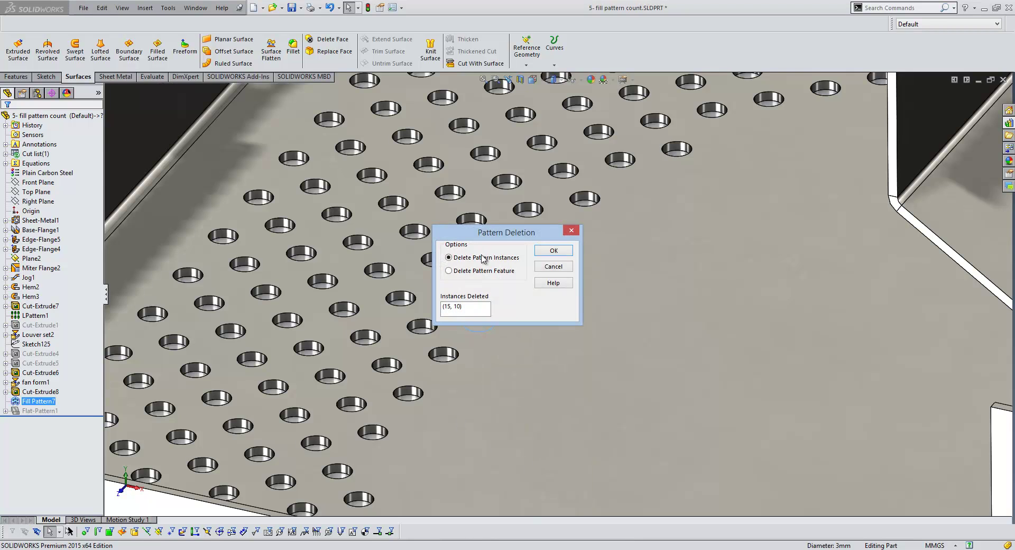
click(549, 252)
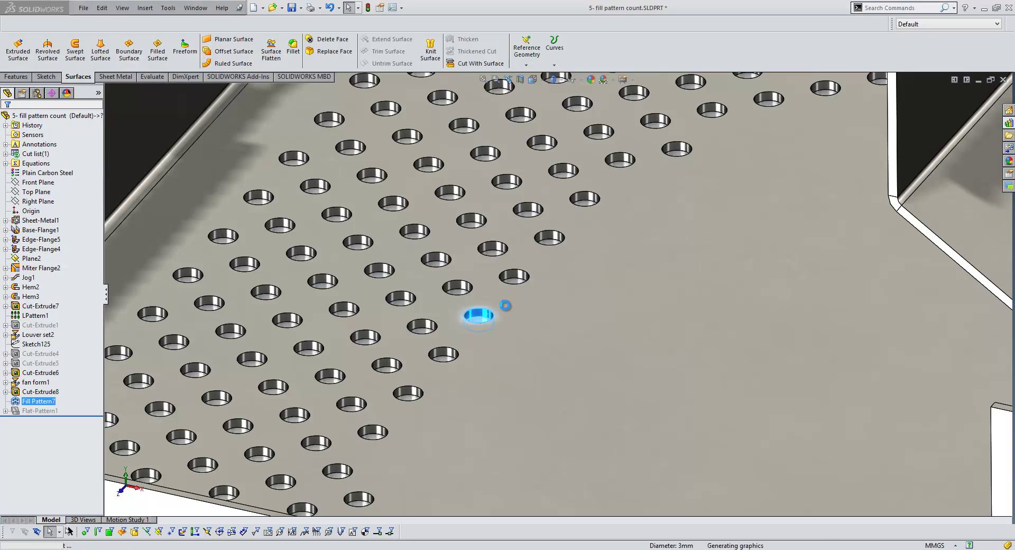
Redisplay Fill Pattern7's dimensions to check the instance count after the hole deletion.
scroll(695, 350, up, 5)
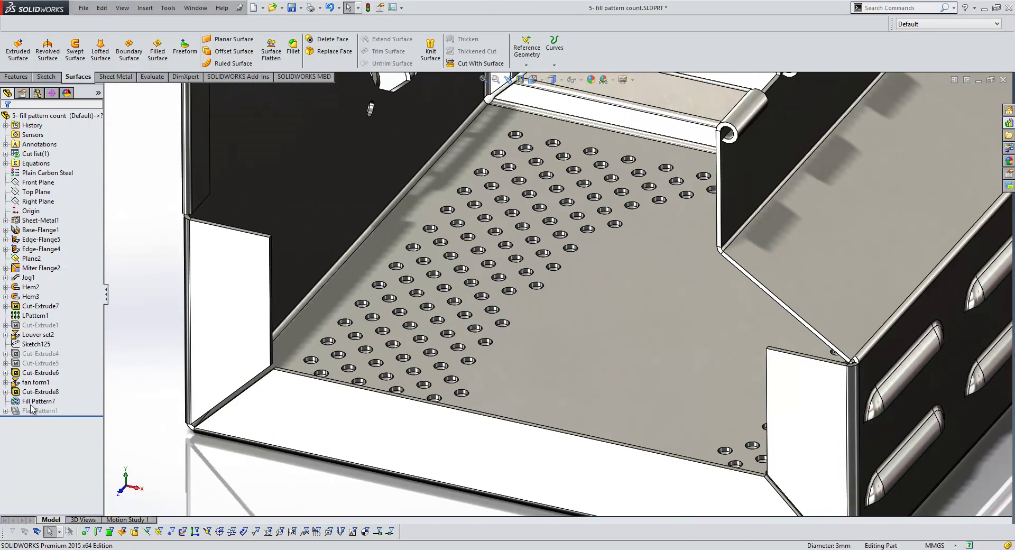
click(580, 415)
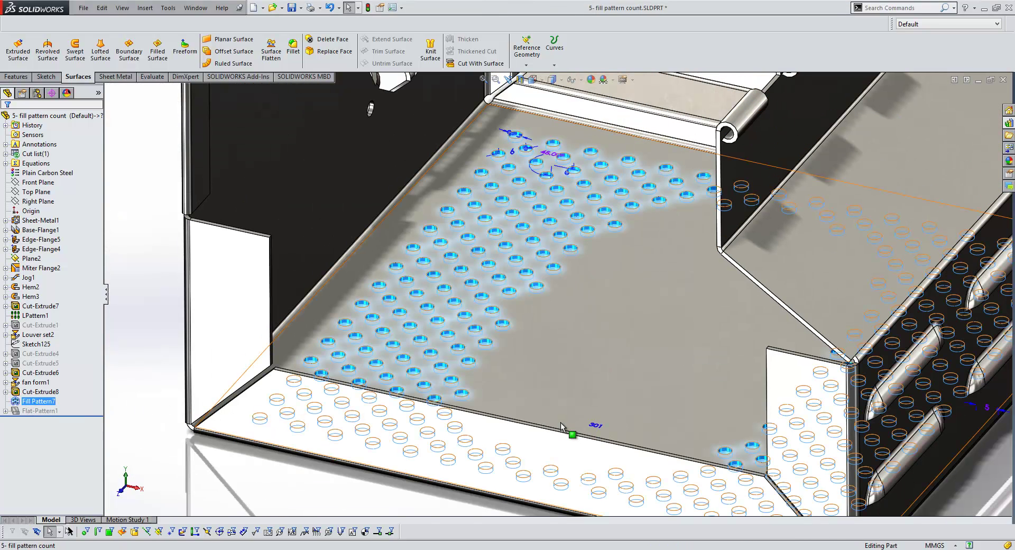
scroll(430, 408, up, 3)
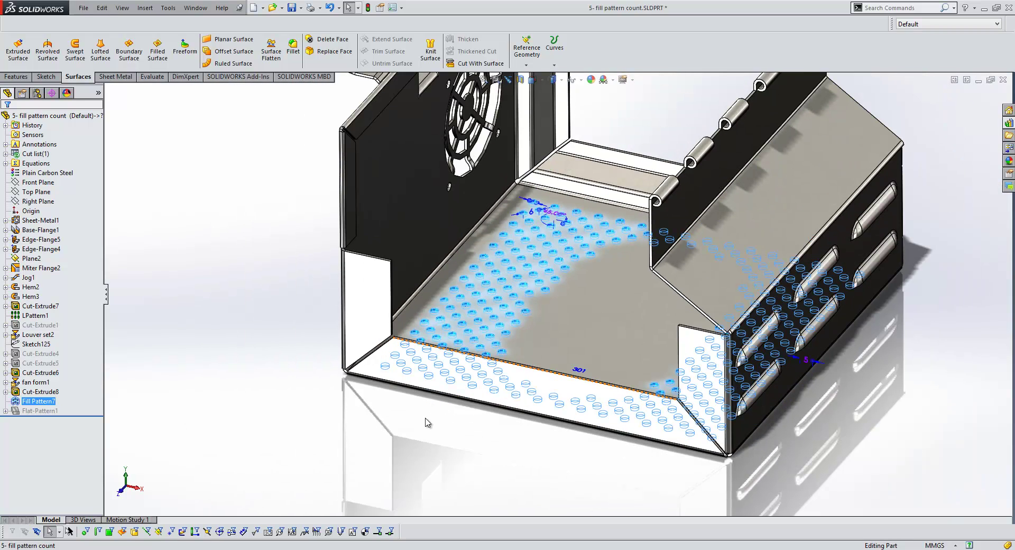
click(427, 424)
Switch to the 5- fill pattern count flat pattern drawing and examine the vent holes' count dimension up close.
key(ctrl+Tab)
key(ctrl+Tab)
key(ctrl+Tab)
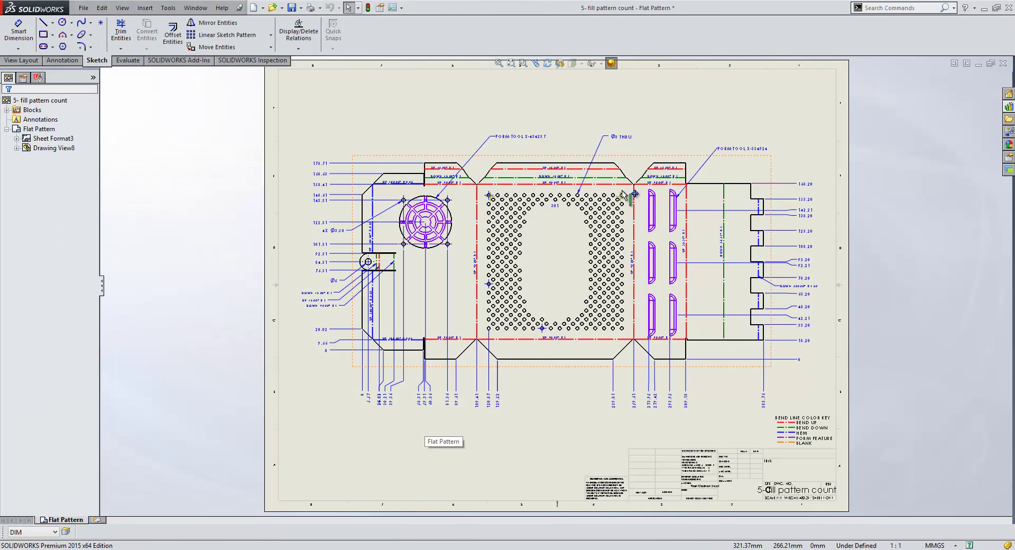
scroll(632, 155, down, 3)
scroll(523, 256, down, 2)
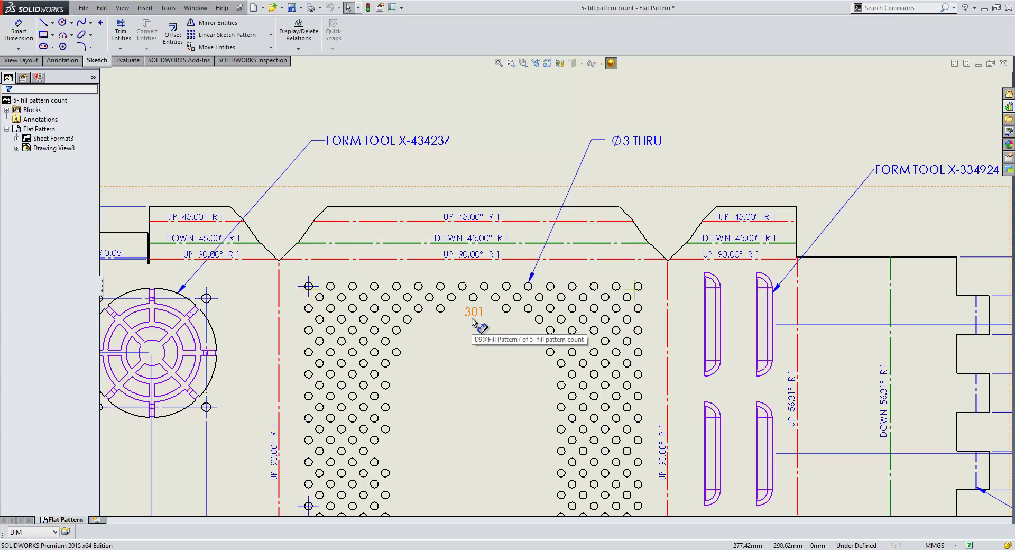
Insert the linked fill pattern count followed by "x" before the diameter in the ⌀3 THRU hole note.
double_click(643, 142)
click(614, 142)
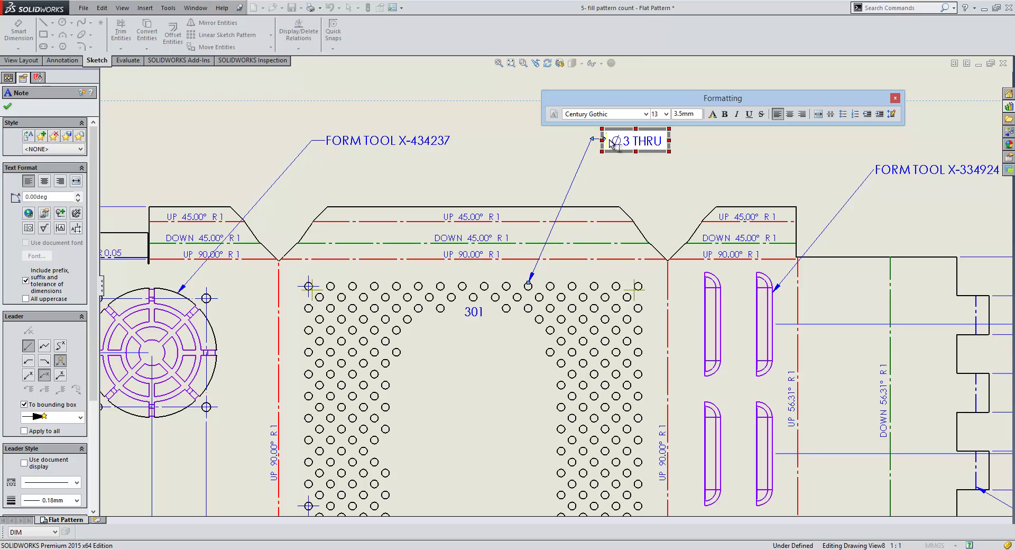
click(475, 312)
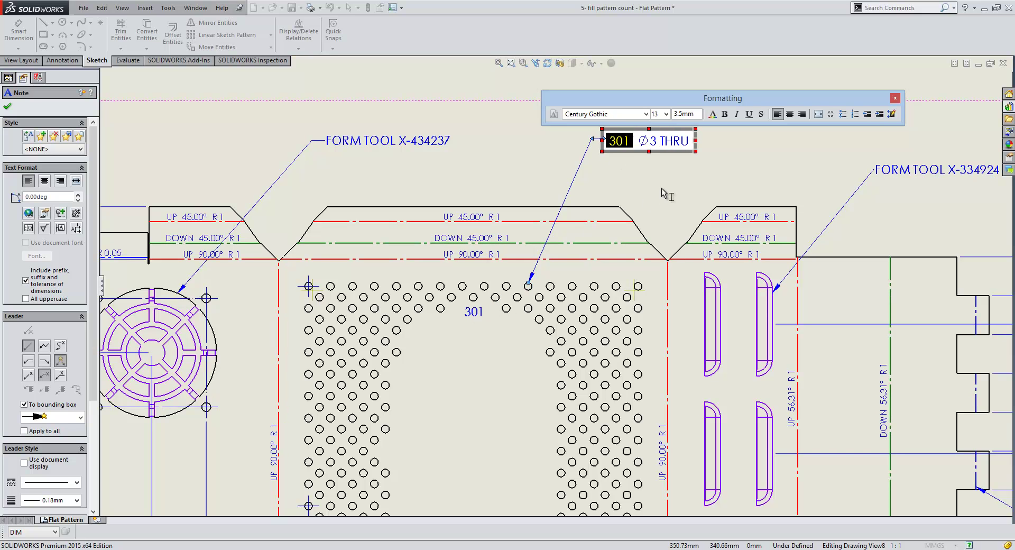
text(x)
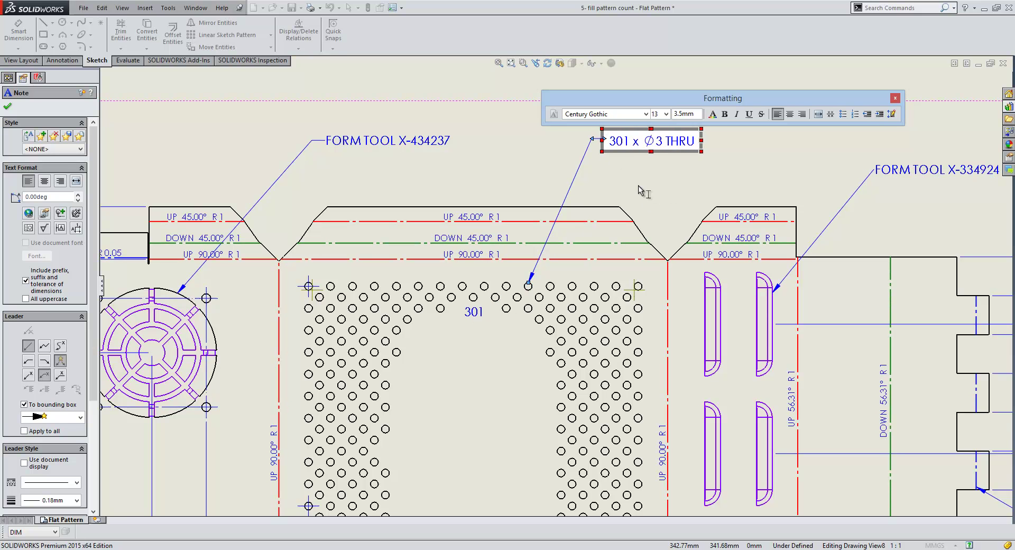
key(Escape)
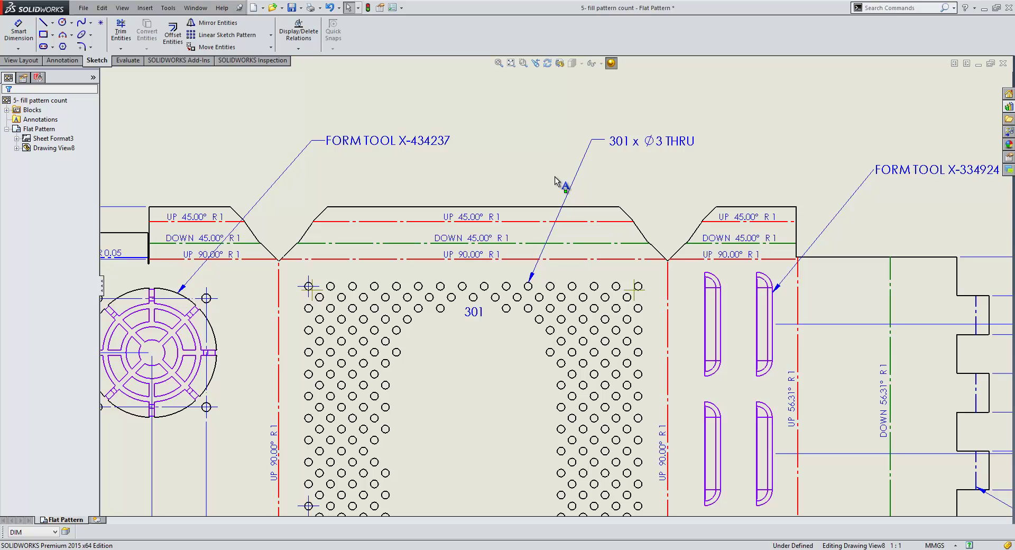
Switch to the 3- colander part and orient it to the Top view.
key(ctrl+Tab)
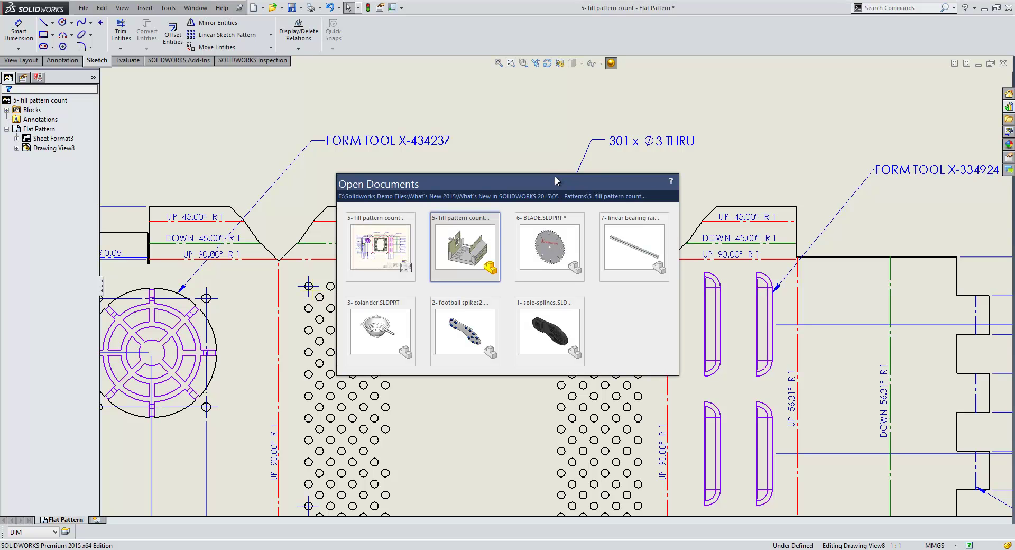
key(ctrl+Tab)
key(ctrl+Tab)
key(ctrl+Tab)
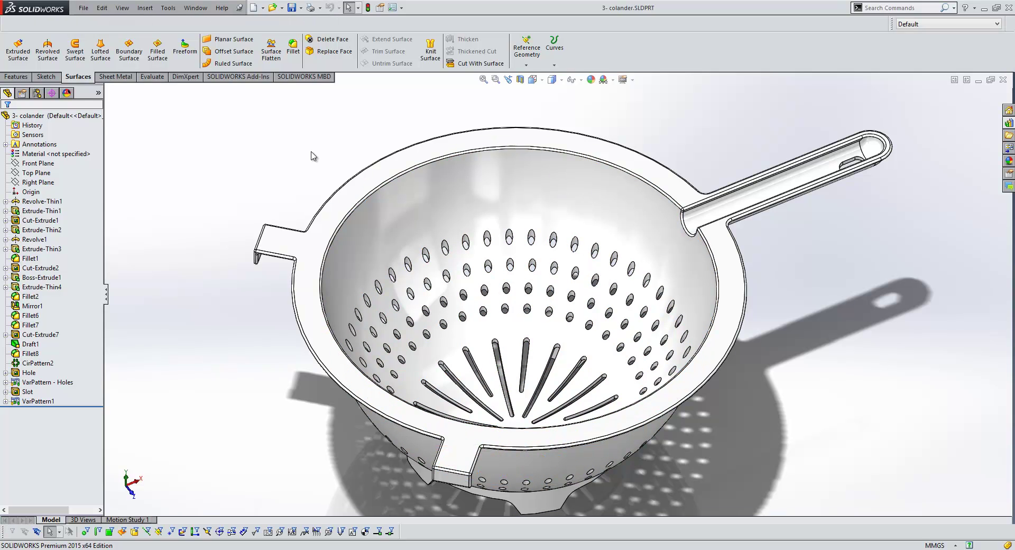
click(533, 79)
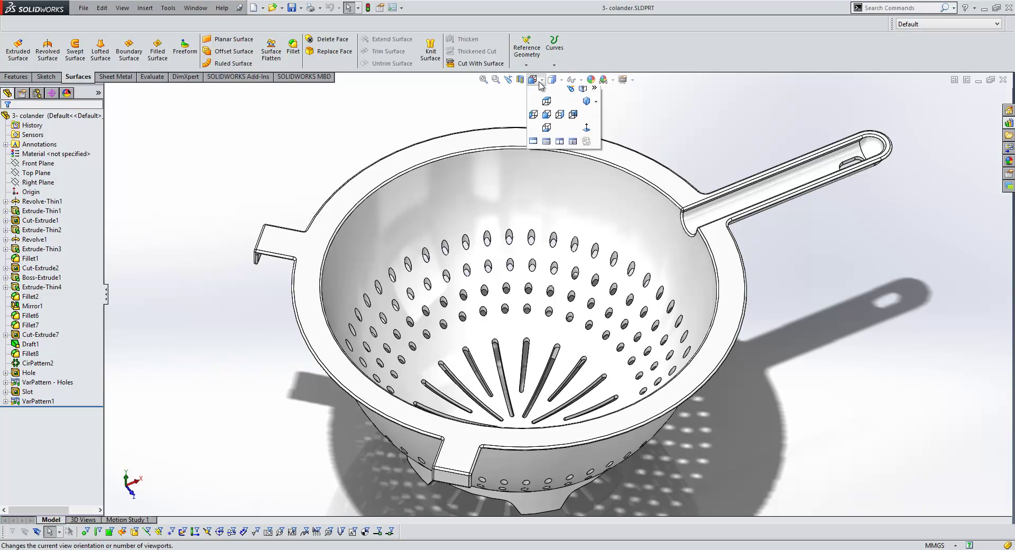
click(546, 107)
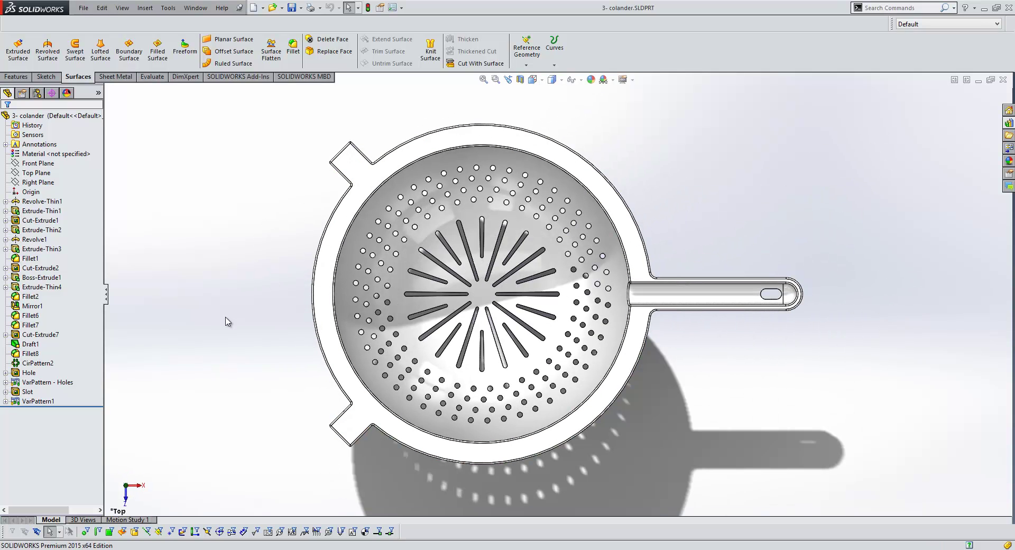
Review the available feature pattern types, including Variable Pattern.
click(17, 79)
click(316, 65)
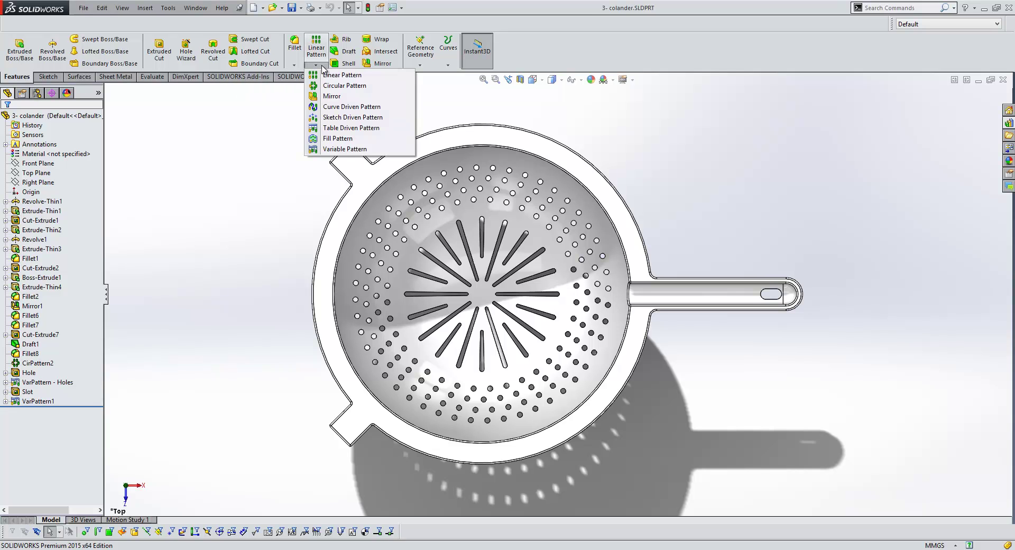
click(270, 285)
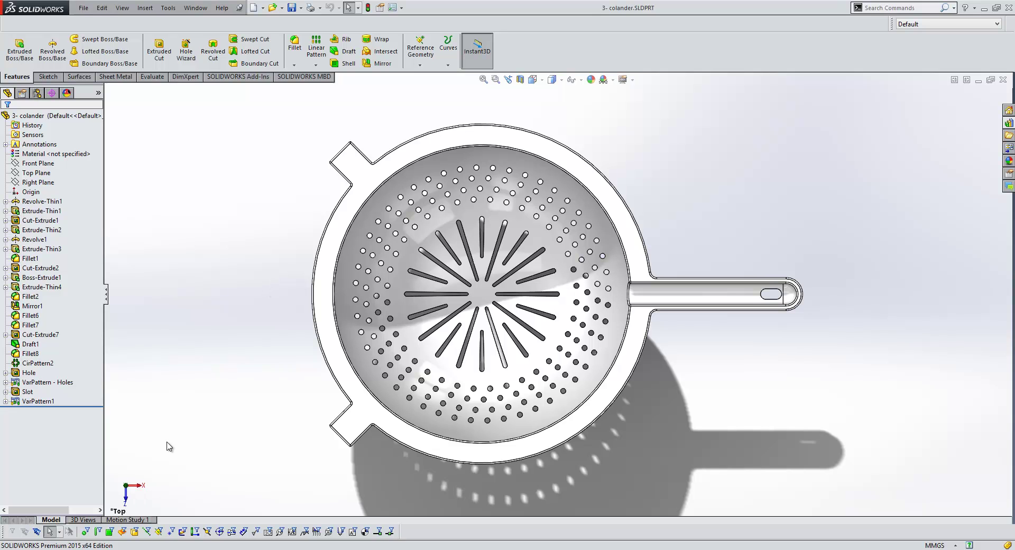
Suppress the slot pattern VarPattern1, leaving only the original Slot cut in the colander's base.
click(22, 394)
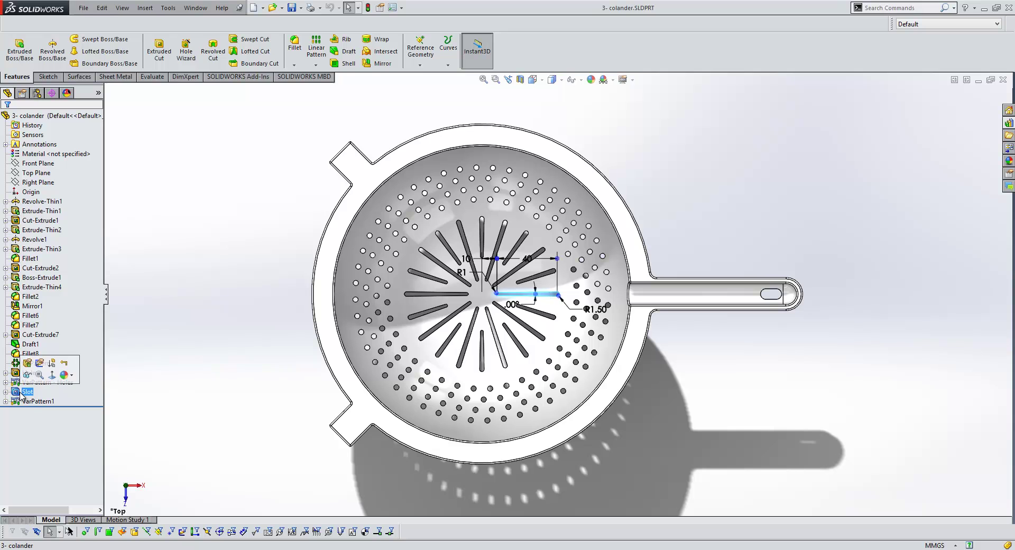
click(32, 402)
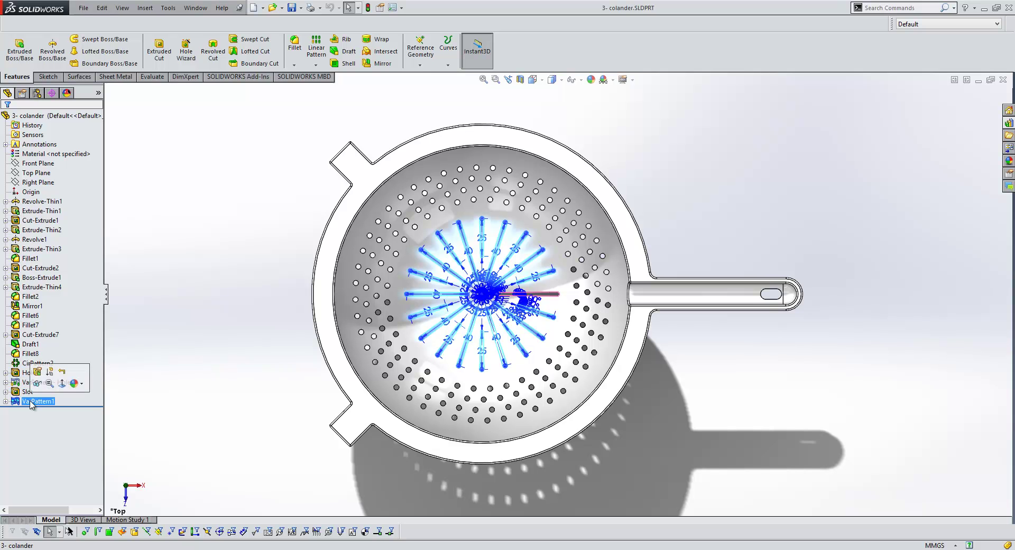
click(49, 371)
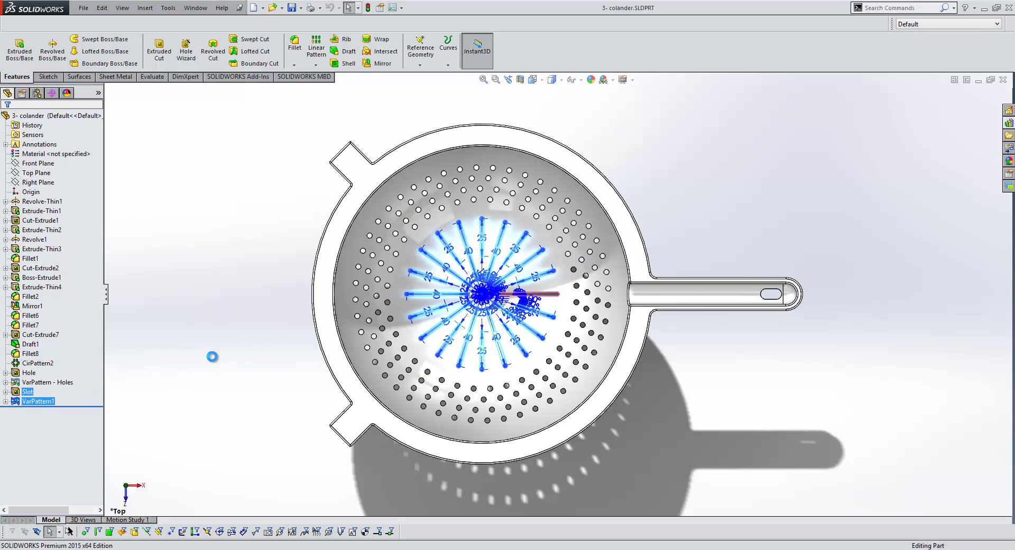
scroll(503, 224, down, 5)
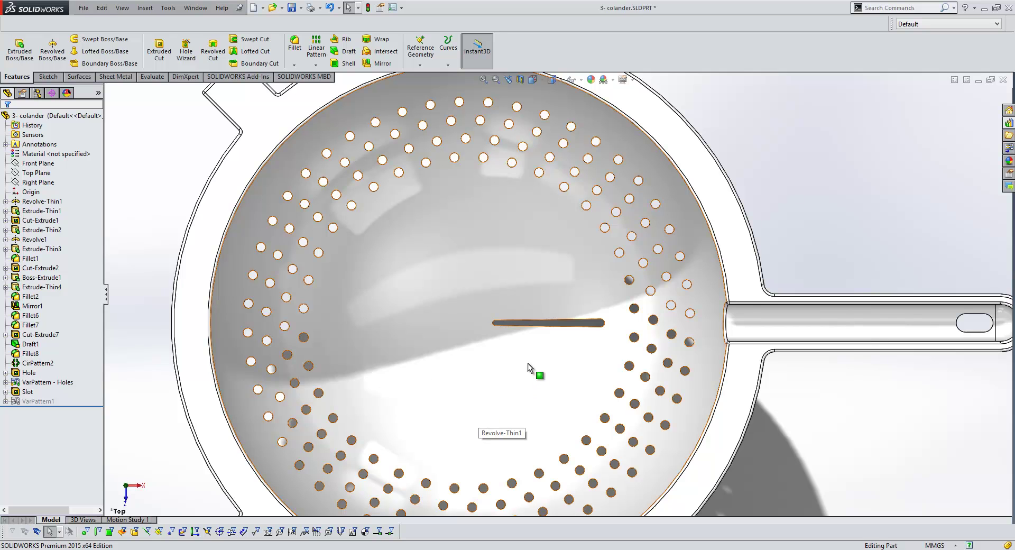
Display the Slot cut's dimensions and examine its offset, length, end radii and angle.
click(28, 395)
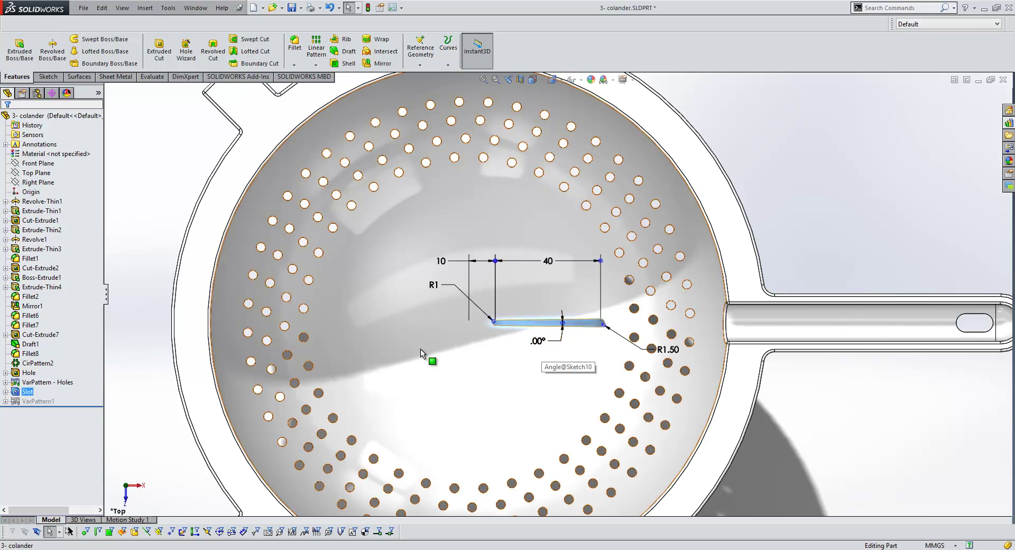
click(143, 331)
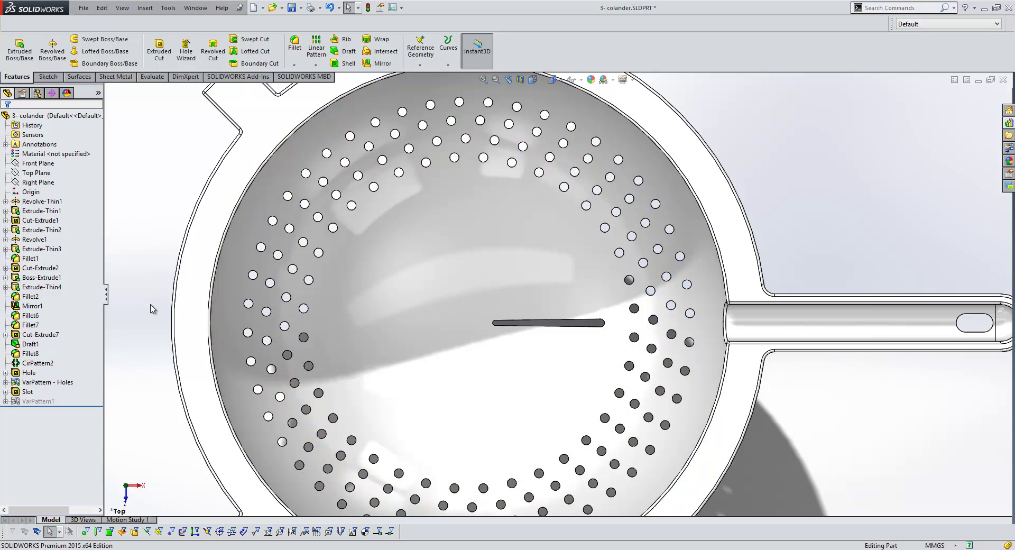
Start a Variable Pattern with the Slot cut as the feature to pattern and orient the colander to the Top view.
click(316, 65)
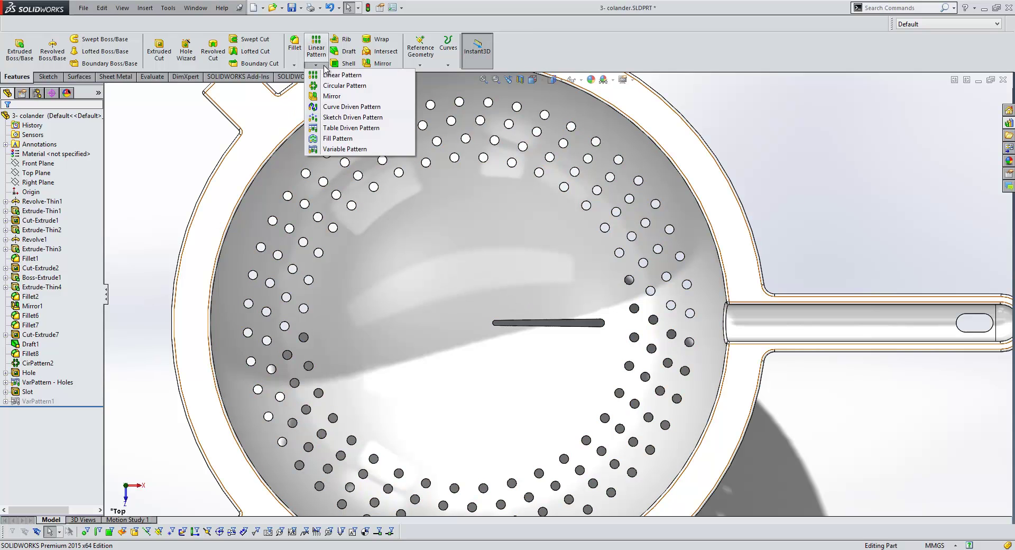
click(333, 149)
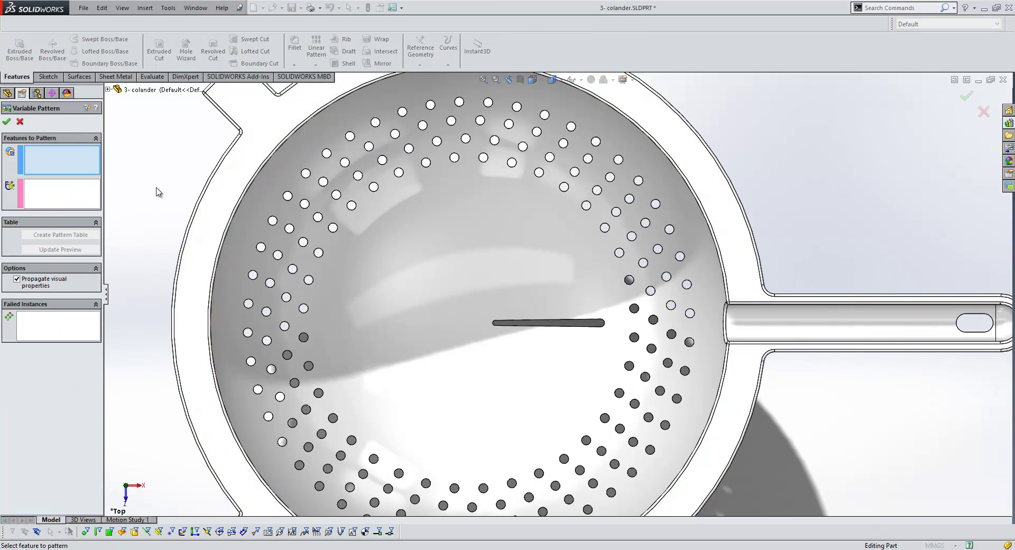
middle_drag(494, 303, 497, 329)
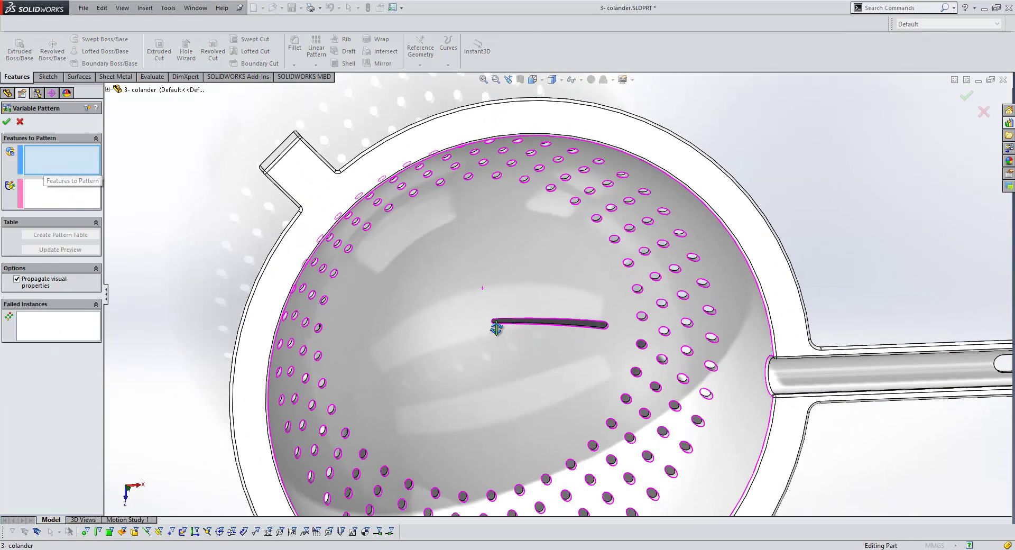
scroll(547, 341, down, 5)
scroll(547, 341, down, 3)
click(543, 204)
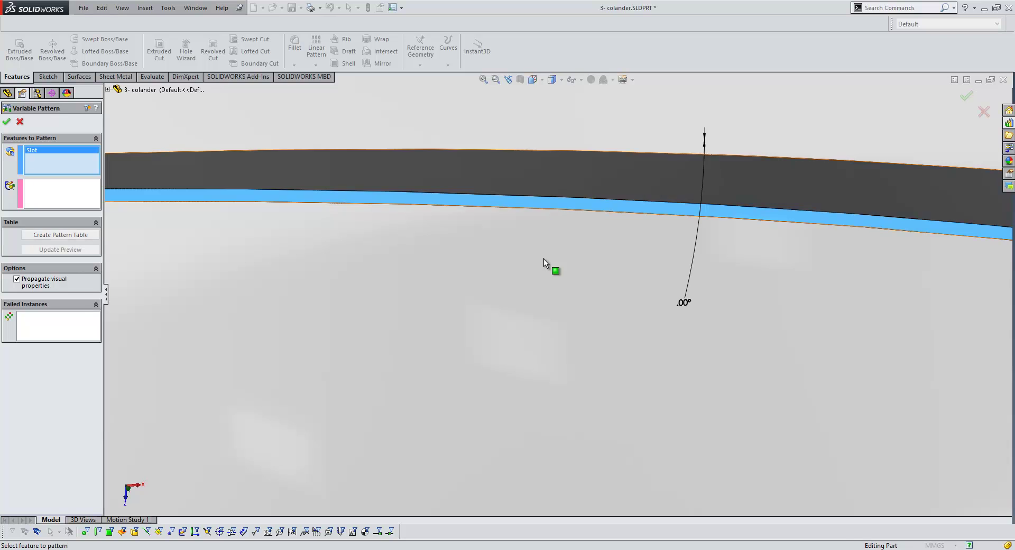
scroll(544, 258, up, 2)
key(ctrl+5)
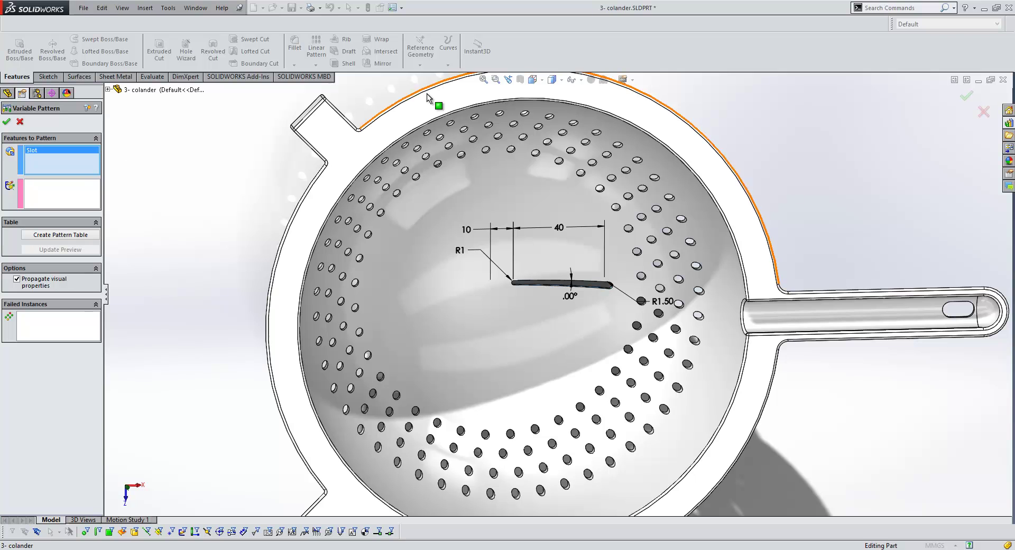
click(532, 80)
click(546, 106)
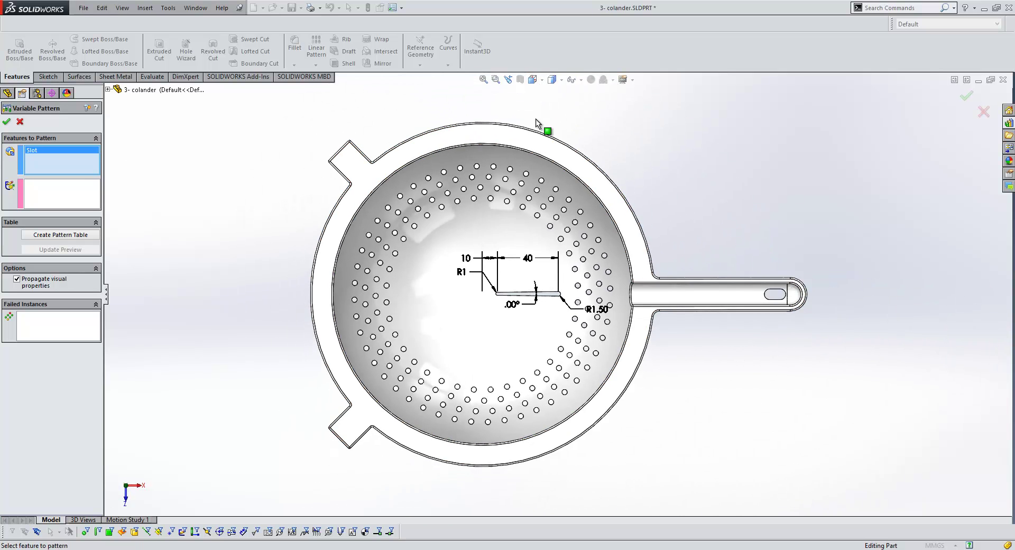
Create the pattern table and add the slot's angle, slot offset and slot length dimensions to it.
click(58, 238)
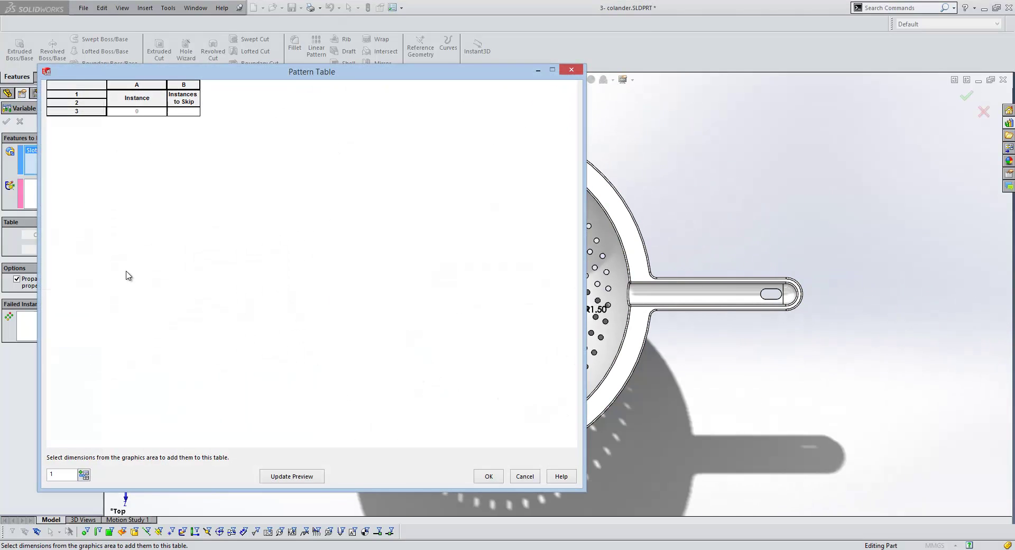
drag(586, 221, 406, 225)
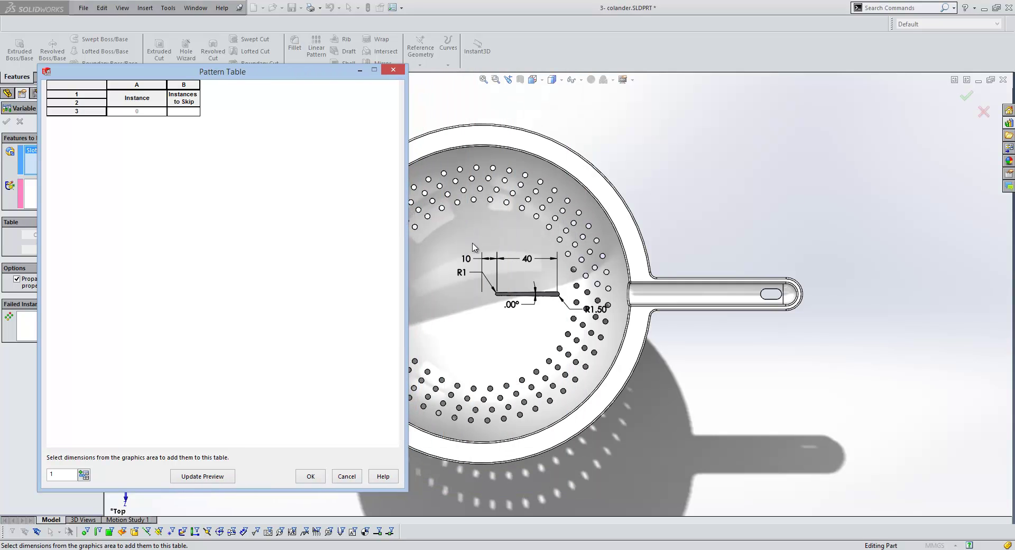
click(513, 305)
click(468, 260)
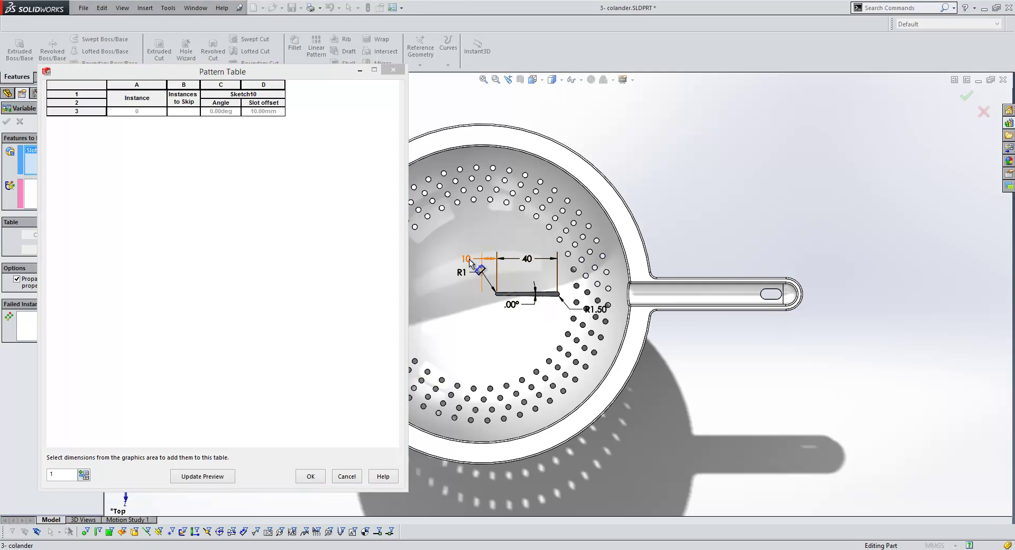
click(534, 261)
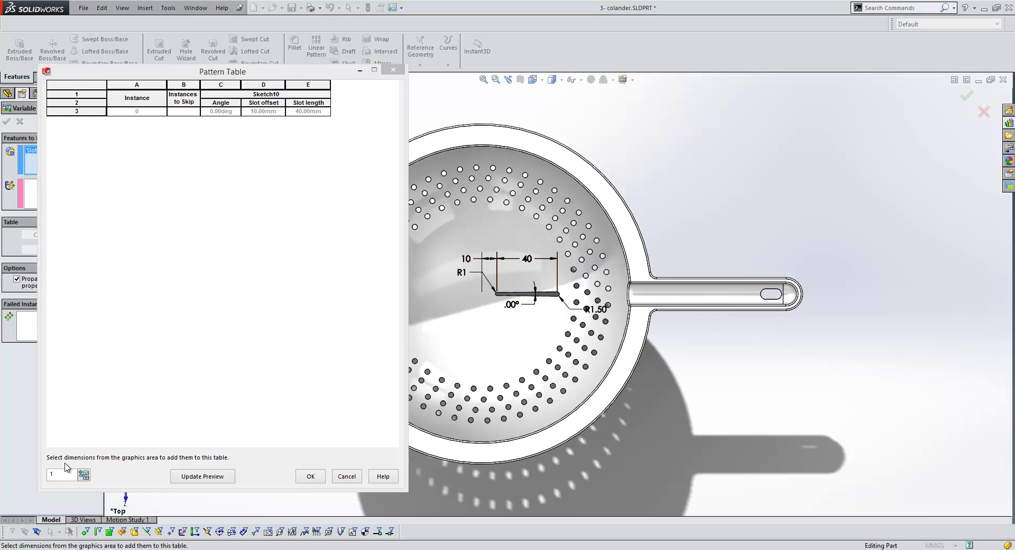
Add one instance to the pattern table with an angle of 360/20 and a slot offset of 25 mm.
click(85, 477)
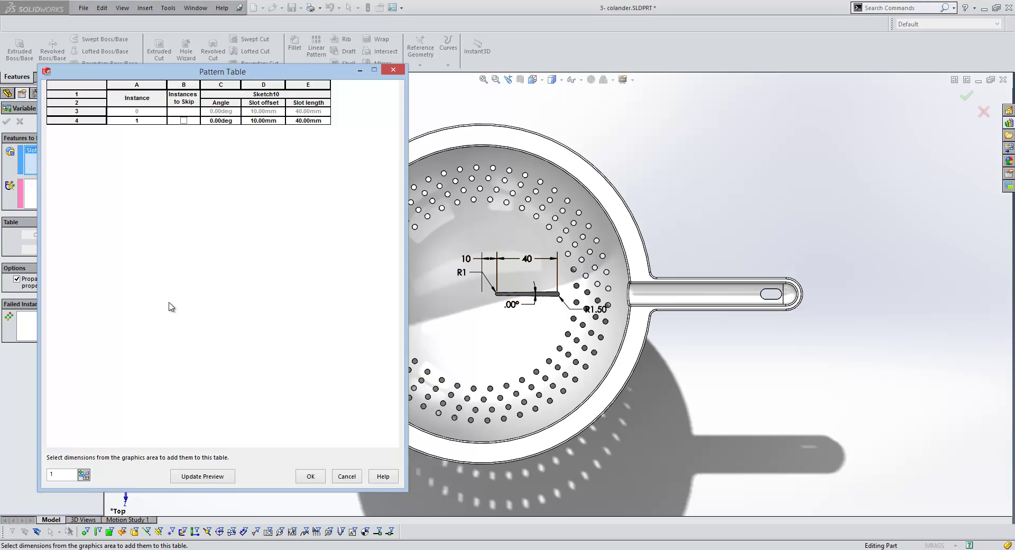
click(214, 122)
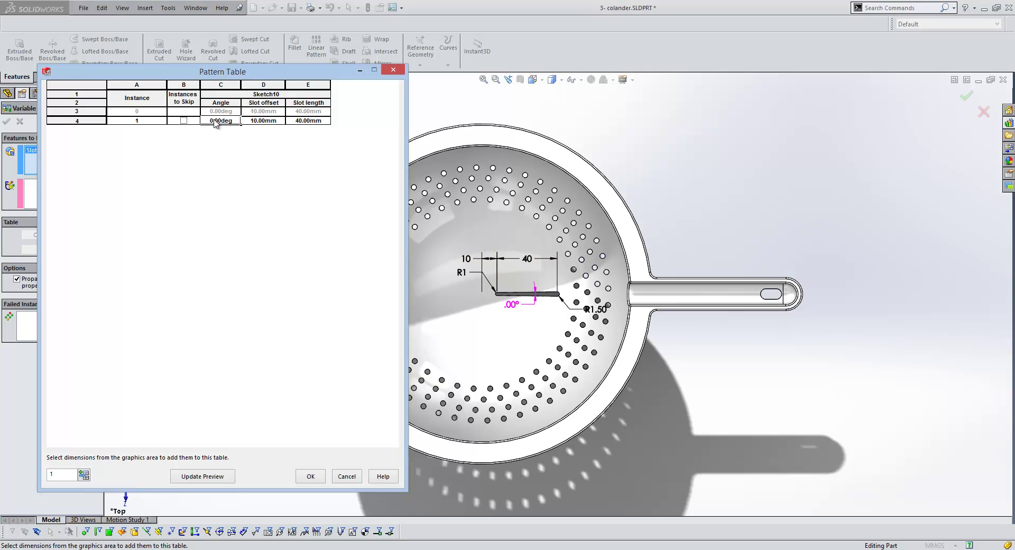
text(360/20)
click(267, 125)
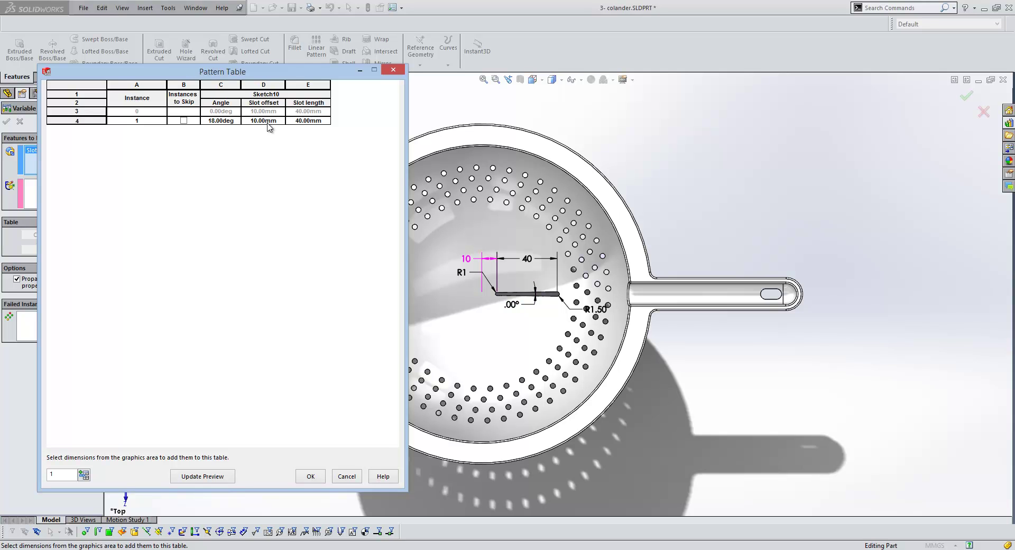
click(268, 122)
text(2)
Set the slot length of instance 1 to 25 mm.
click(308, 123)
click(308, 121)
text(25)
key(BackSpace)
key(BackSpace)
key(BackSpace)
key(BackSpace)
key(BackSpace)
key(BackSpace)
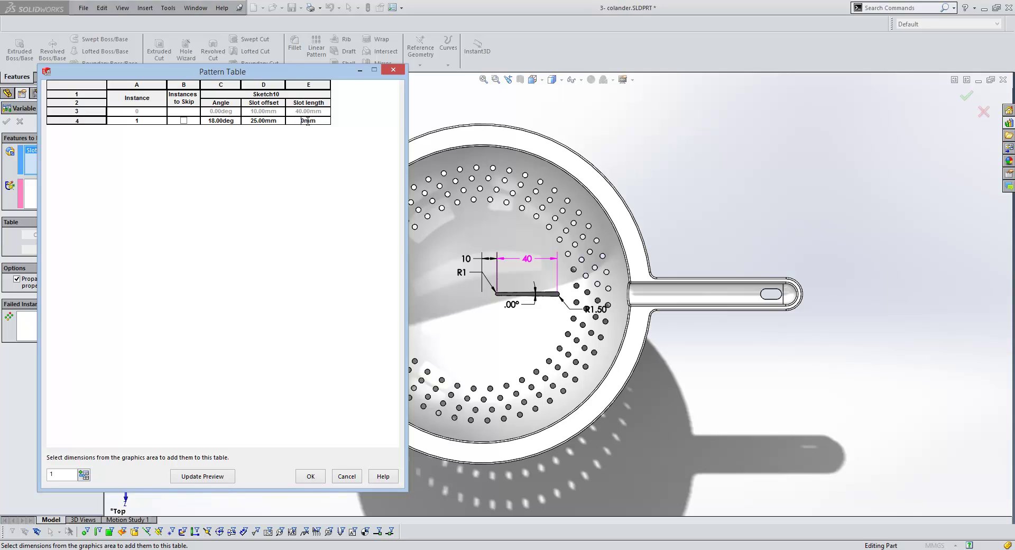
drag(313, 121, 291, 122)
text(25)
click(279, 114)
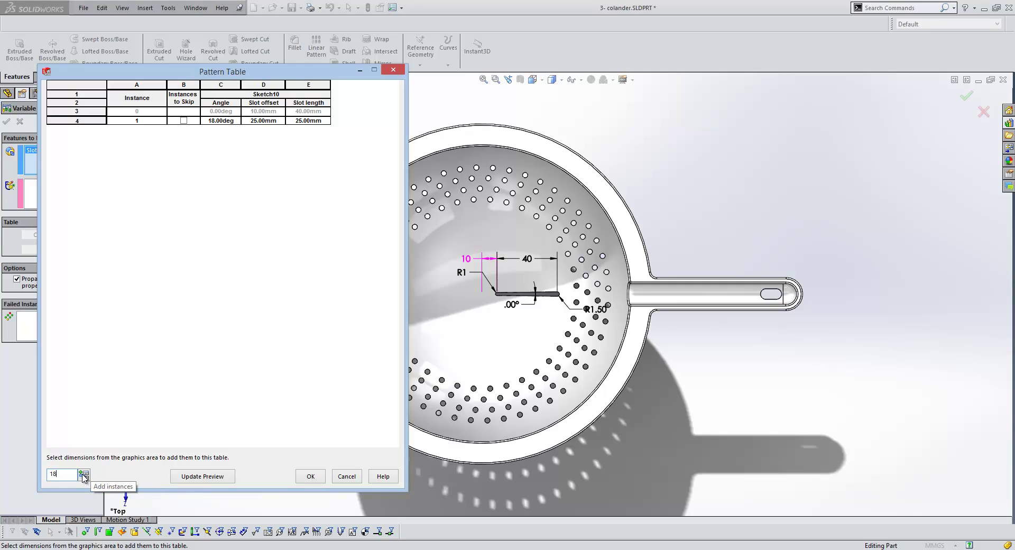
Add 18 more instances and fill the Angle column in 18° increments down to 342° at instance 19.
click(83, 475)
drag(227, 112, 214, 286)
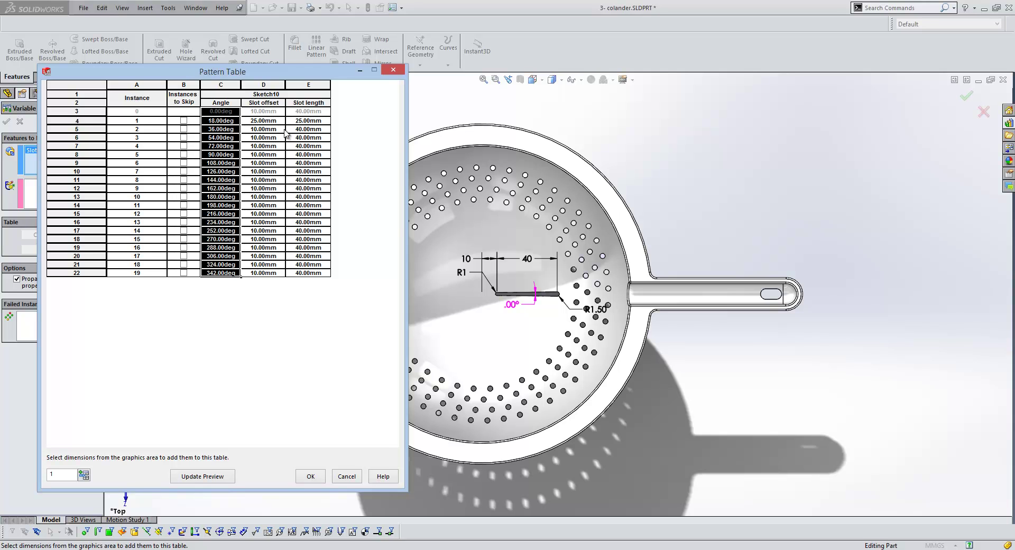
Copy the slot offset and slot length values of instances 0 and 1 and paste them starting at instance 2.
click(259, 113)
drag(263, 114, 311, 124)
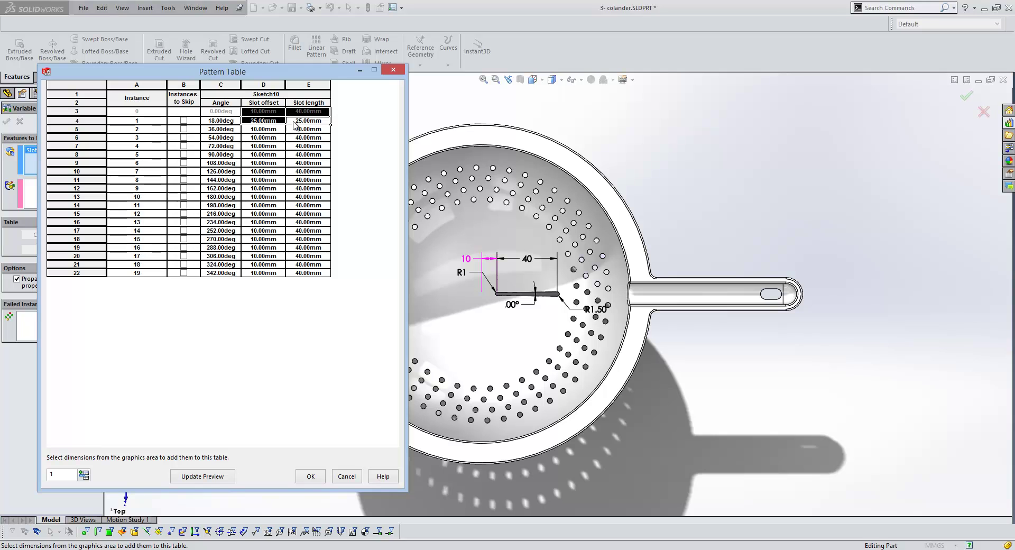
right_click(310, 123)
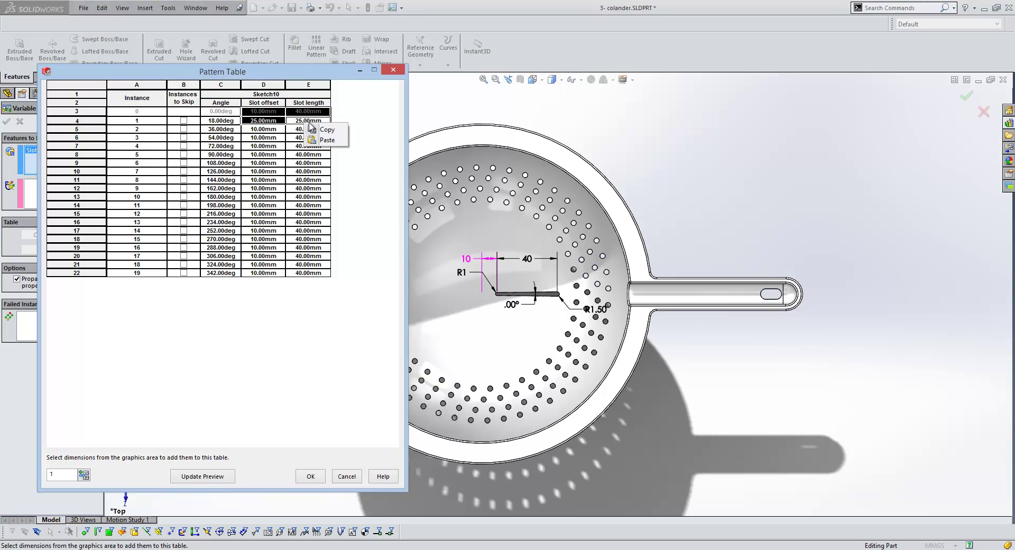
click(320, 130)
click(267, 132)
right_click(267, 132)
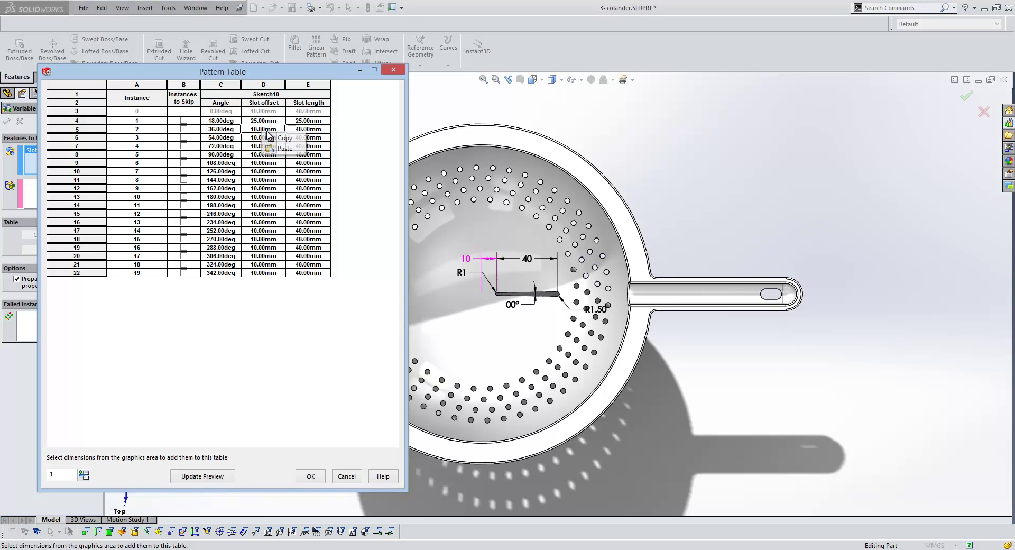
click(289, 153)
Paste the copied offset and length values starting at instances 4, 7, 10, 13 and 16.
right_click(263, 155)
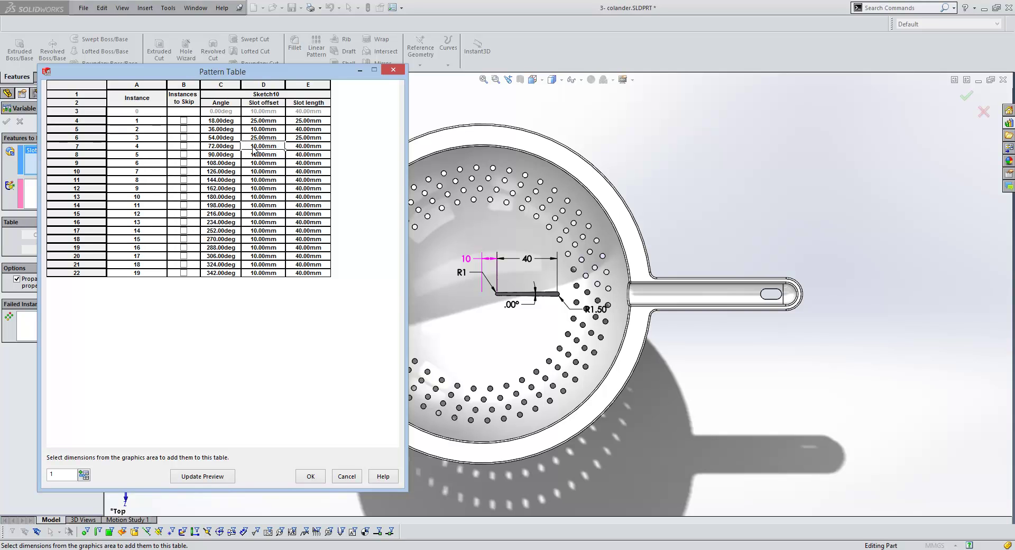
click(269, 167)
right_click(265, 179)
click(272, 188)
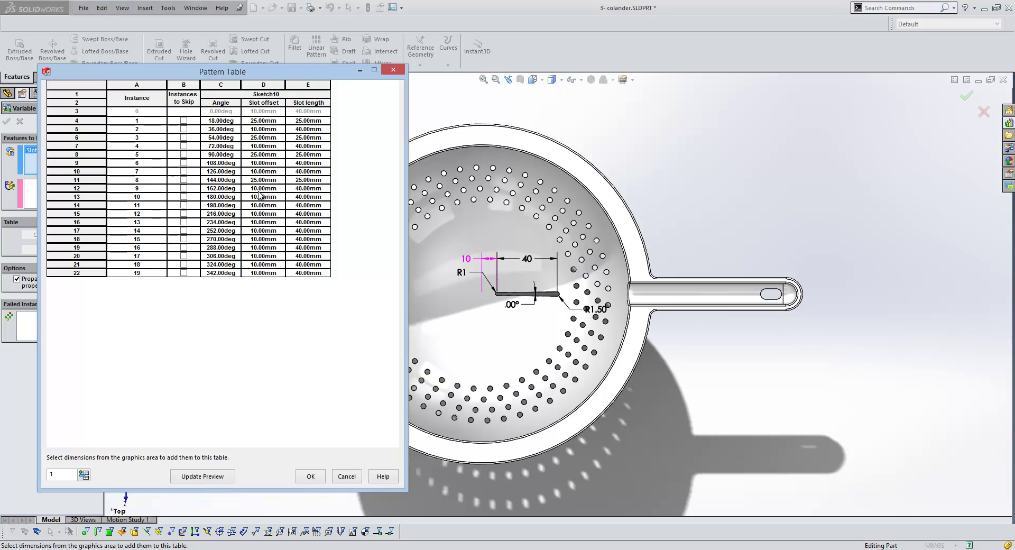
right_click(260, 205)
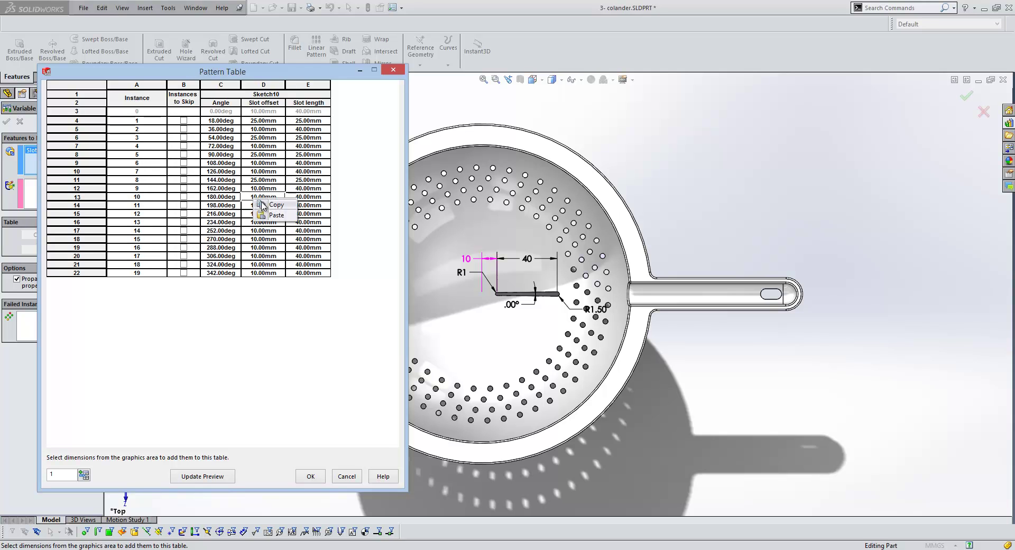
click(264, 218)
right_click(261, 231)
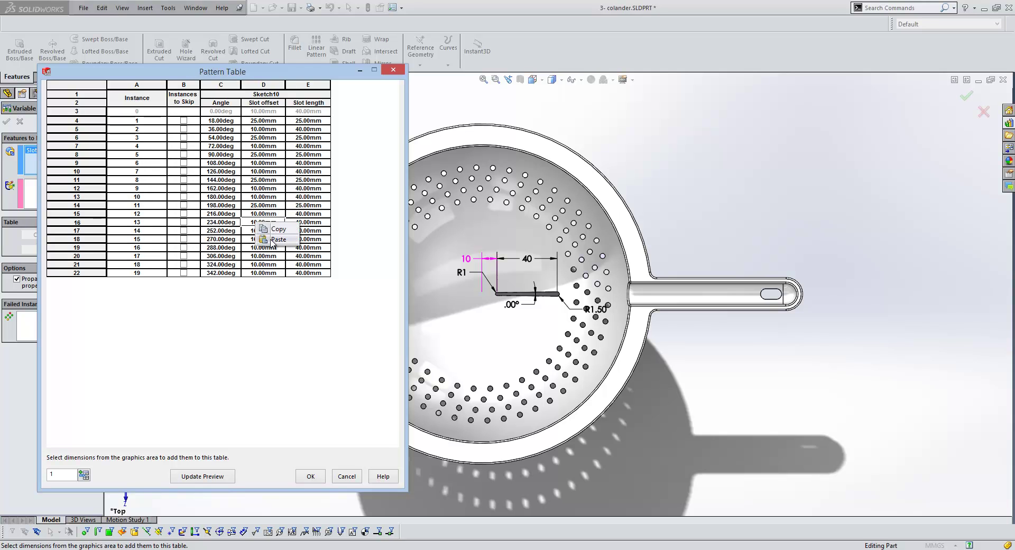
click(262, 244)
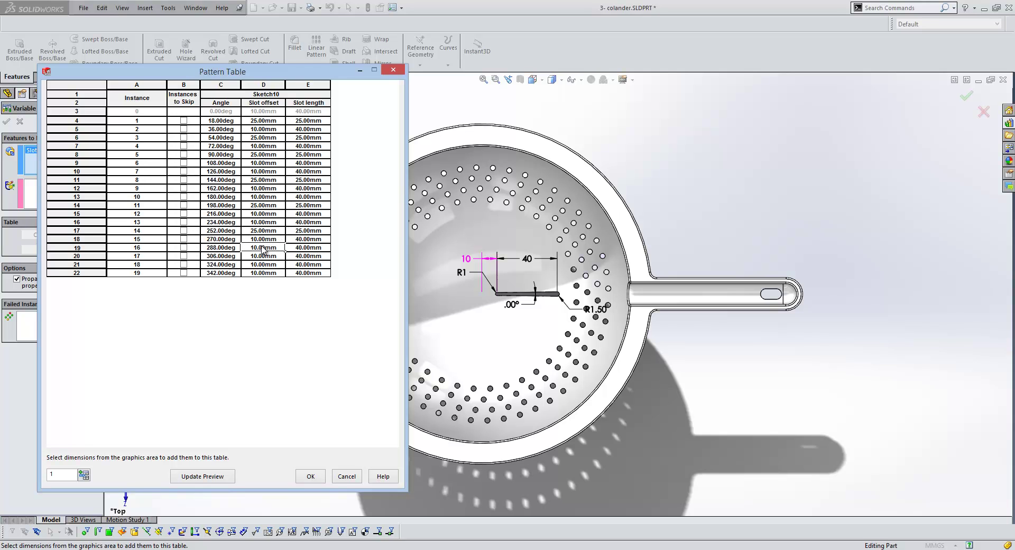
right_click(265, 251)
click(271, 265)
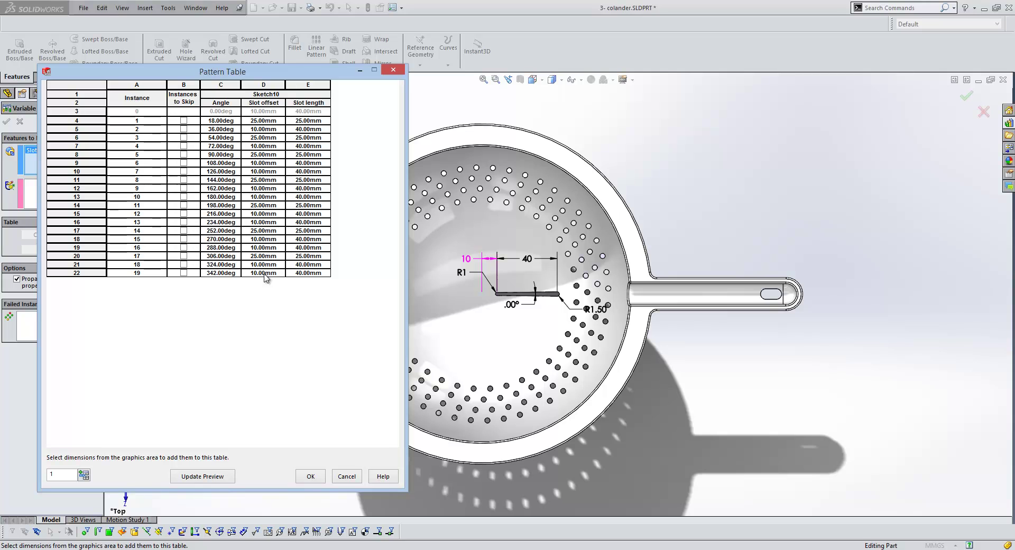
Set both the slot offset and the slot length of instance 19 to 25 mm.
click(264, 274)
double_click(276, 272)
text(25)
click(308, 274)
double_click(323, 275)
text(25)
click(292, 265)
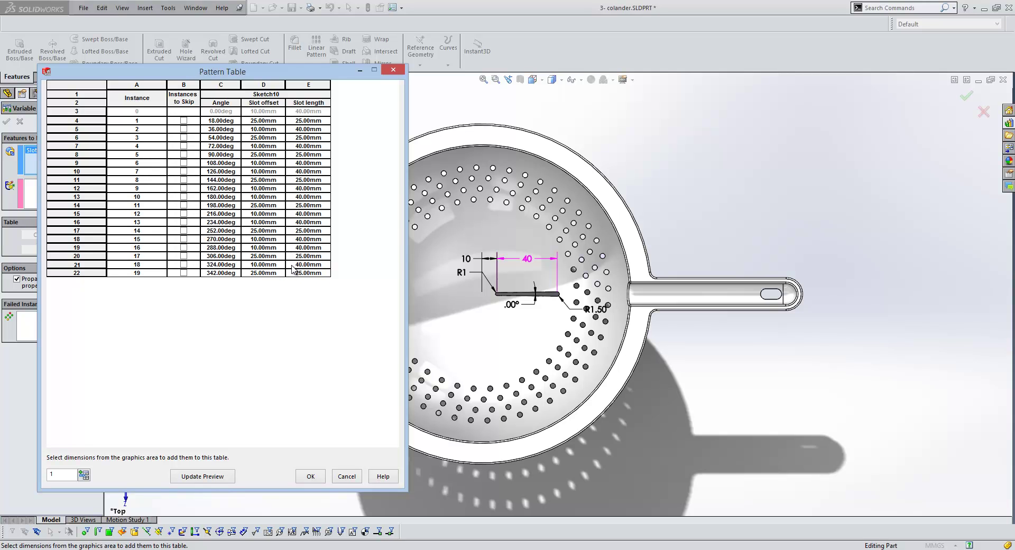
Update the pattern preview, inspect the slots in the colander's base, and accept the table and the variable pattern.
click(215, 477)
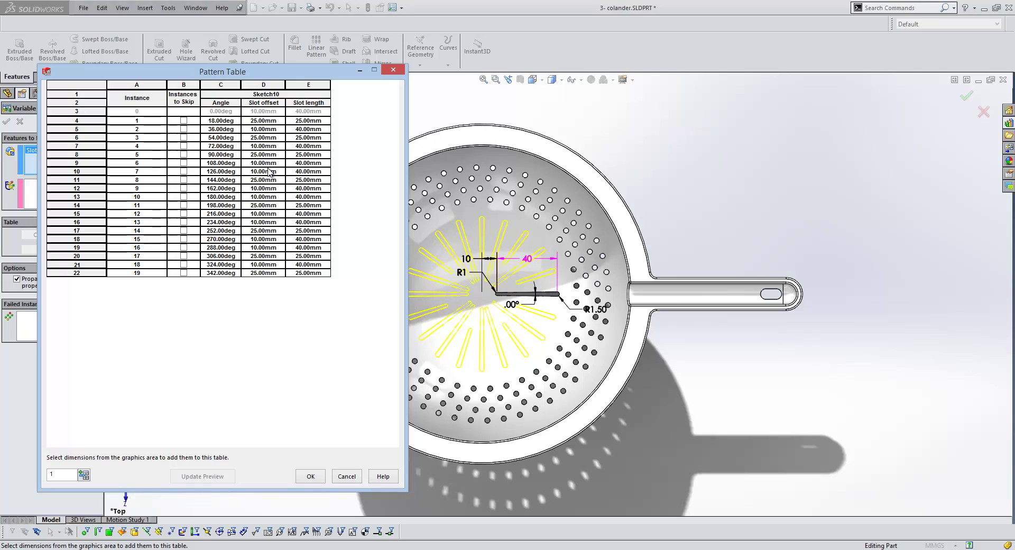
middle_drag(523, 305, 515, 247)
scroll(465, 288, down, 3)
middle_drag(515, 313, 512, 321)
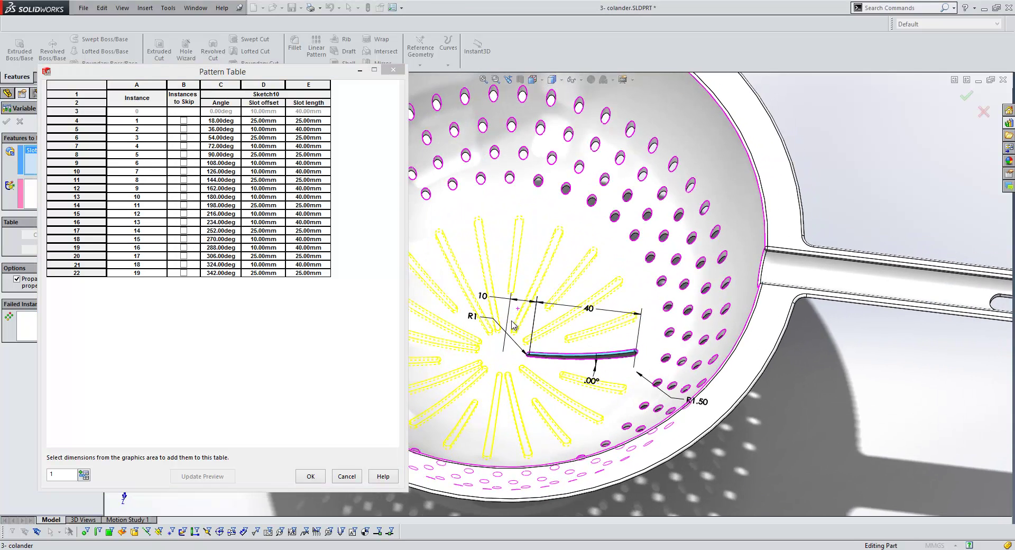
scroll(512, 319, up, 3)
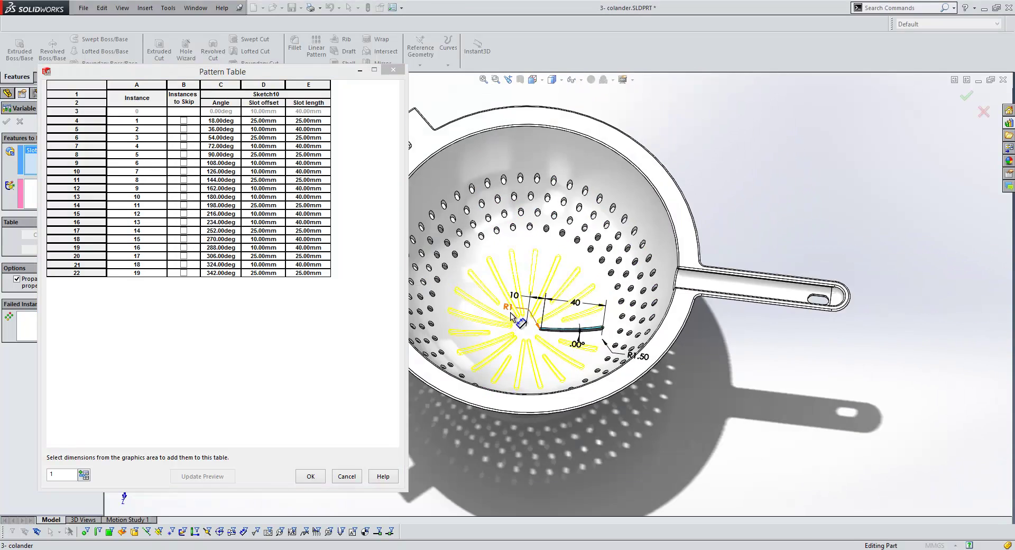
click(311, 477)
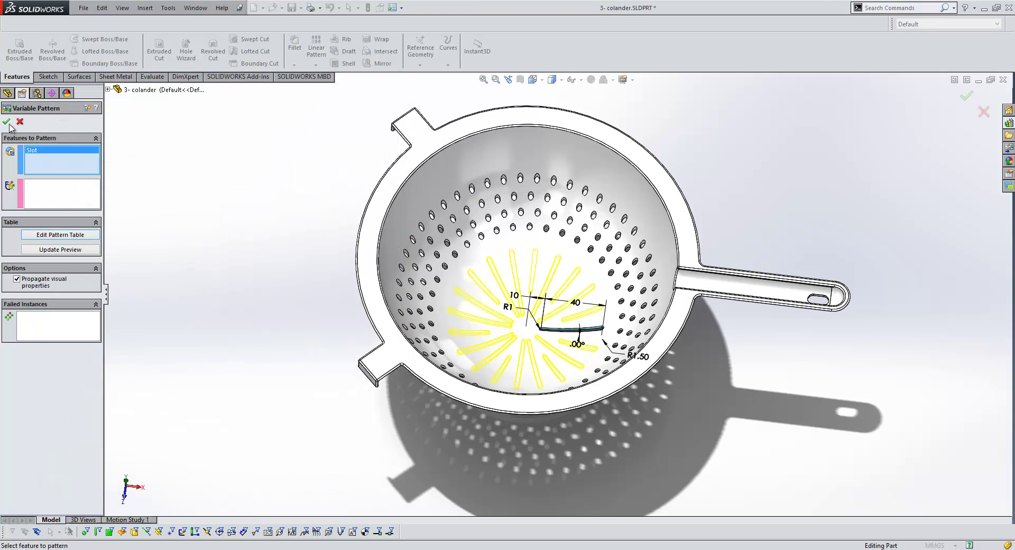
click(6, 122)
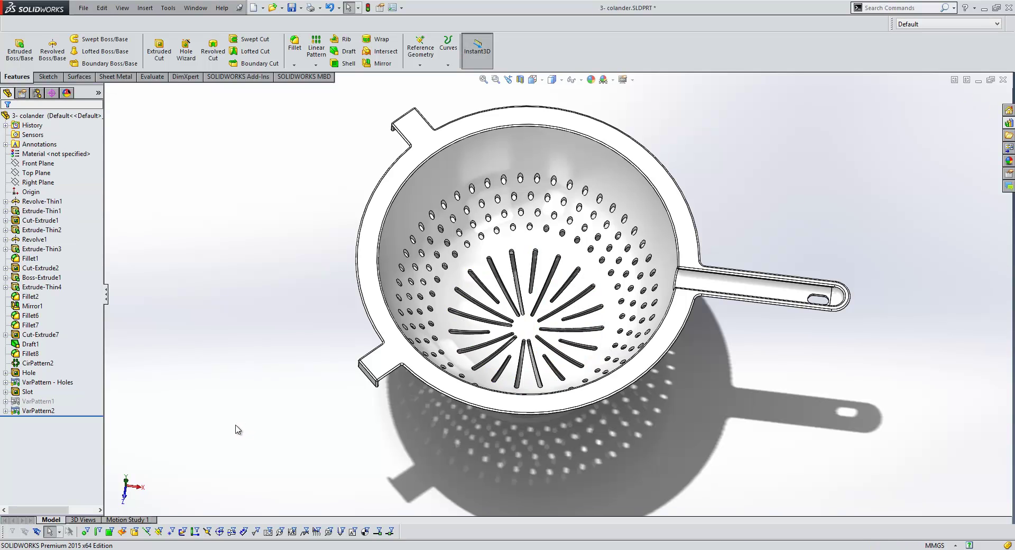
View the colander from the Top and display the Hole feature's dimensions.
mouse_move(292, 375)
middle_down()
mouse_move(316, 342)
mouse_move(313, 389)
mouse_move(297, 408)
mouse_move(284, 378)
middle_up()
key(ctrl+5)
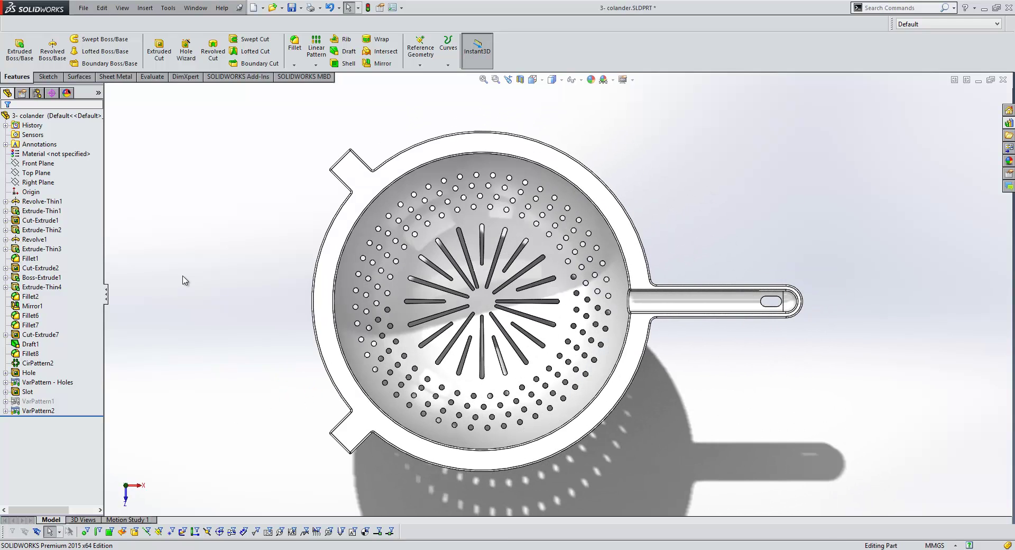
click(28, 375)
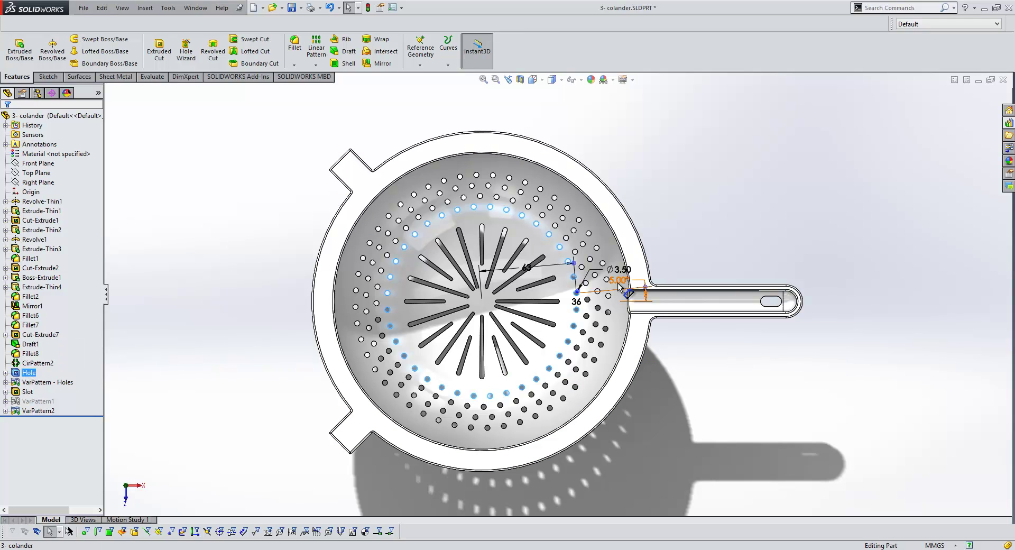
Open VarPattern - Holes for editing and examine its pattern table.
right_click(29, 382)
click(33, 366)
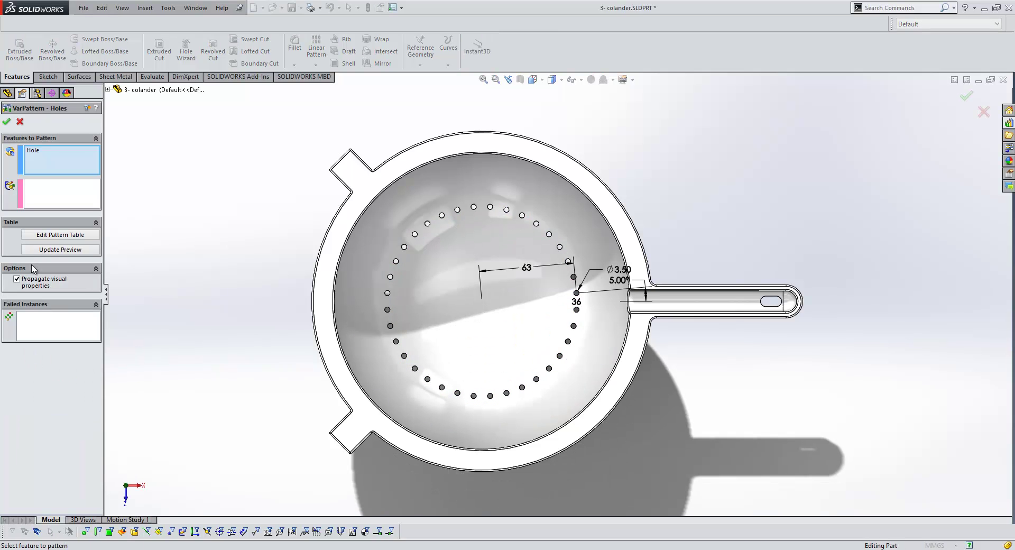
click(53, 235)
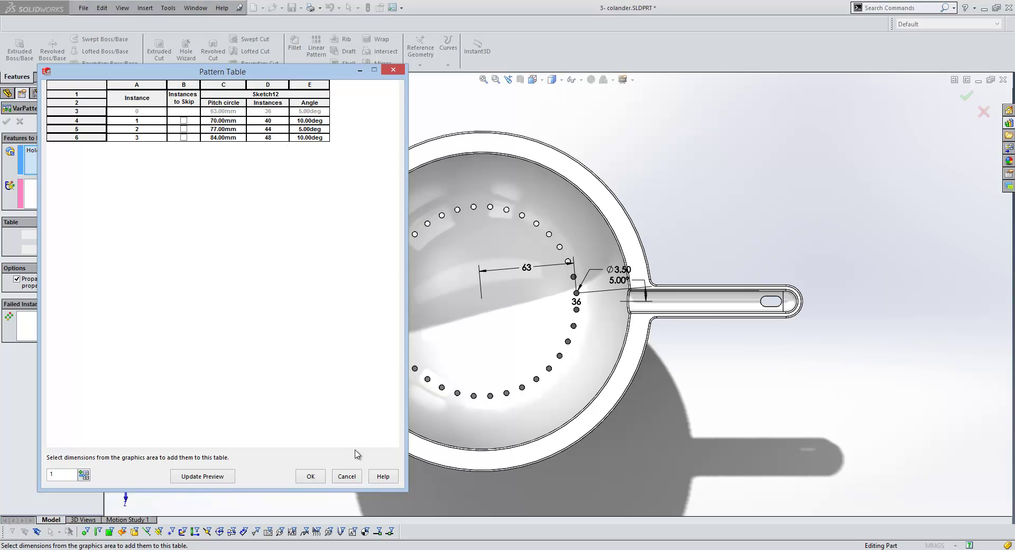
Close the hole pattern's table, leave editing of VarPattern - Holes, and switch to the 2- football spikes2 part.
click(347, 476)
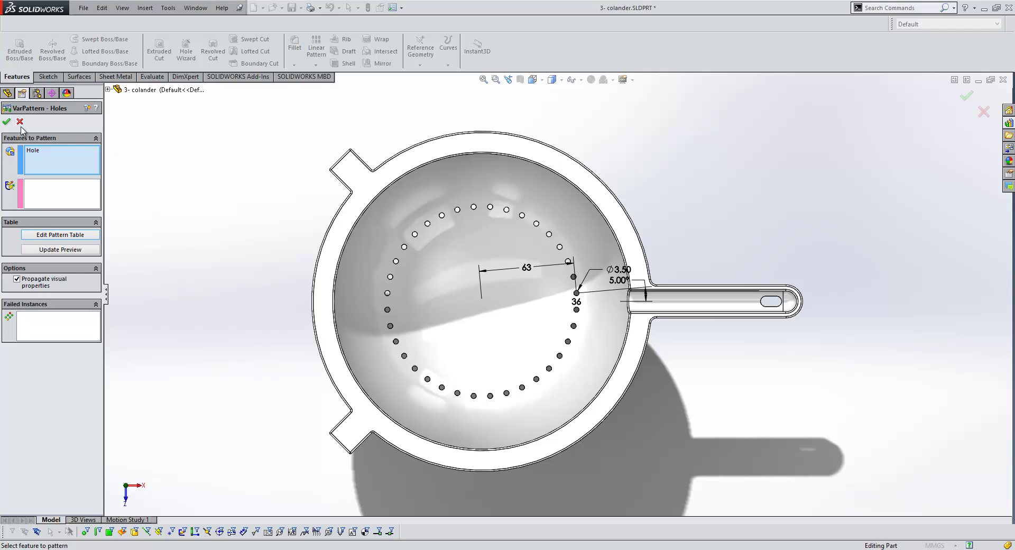
click(7, 122)
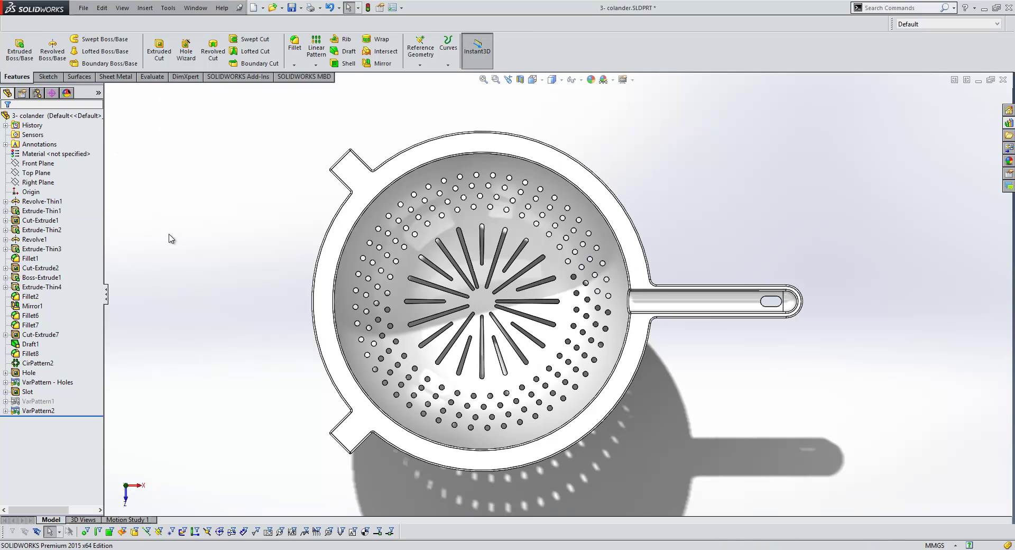
key(ctrl+Tab)
key(ctrl+Tab)
key(ctrl+Tab)
key(ctrl+Tab)
key(ctrl+Tab)
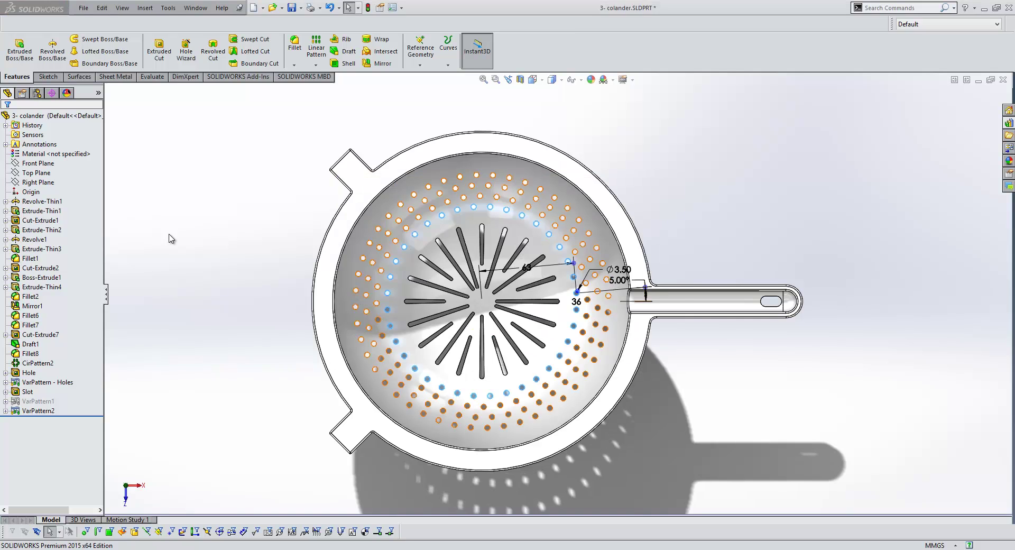
Inspect the spikes on the football boot sole from several angles.
middle_drag(628, 313, 534, 365)
scroll(380, 317, down, 3)
click(334, 294)
click(448, 229)
middle_drag(476, 234, 529, 265)
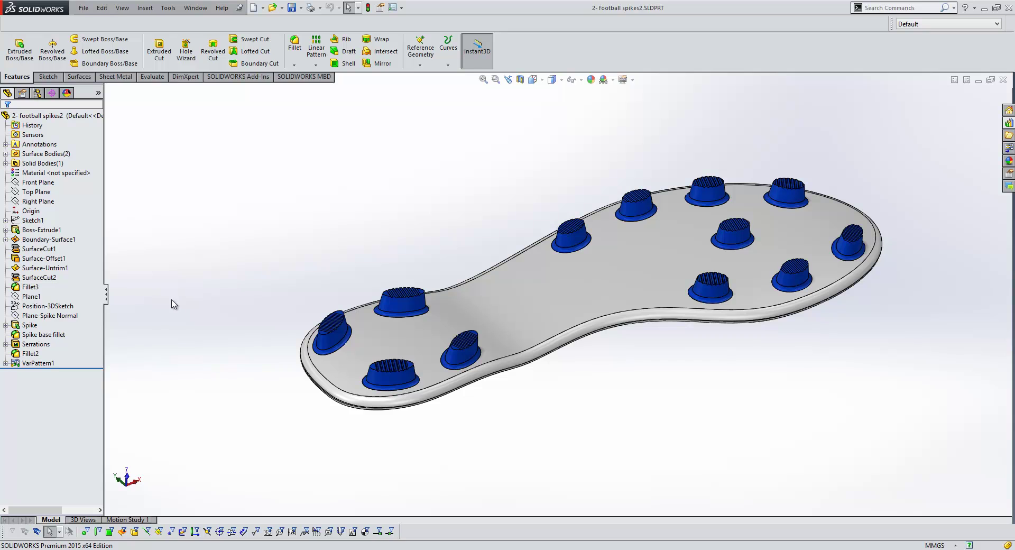
Examine the Position-3DSketch and the Plane-Spike Normal that locate the seed spike.
click(48, 307)
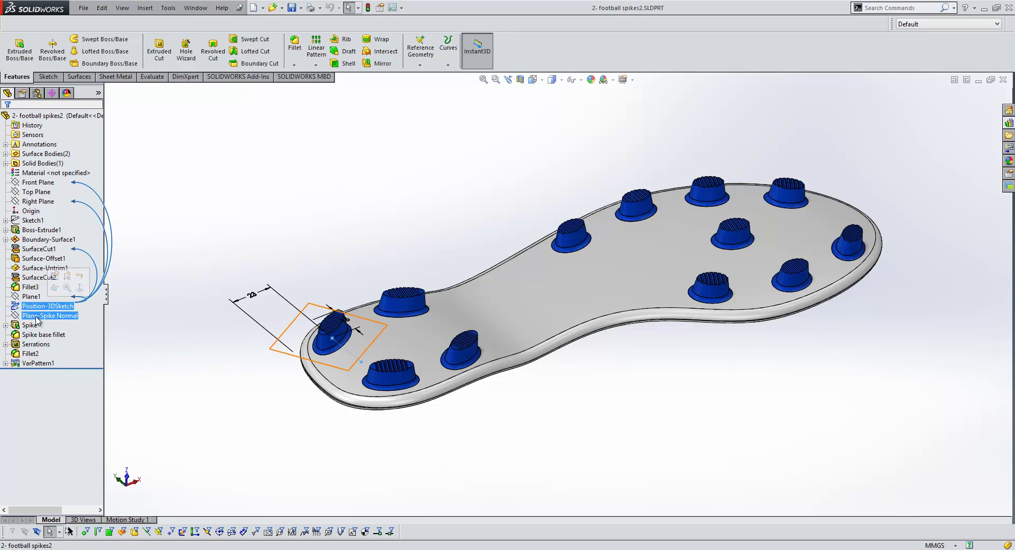
click(36, 317)
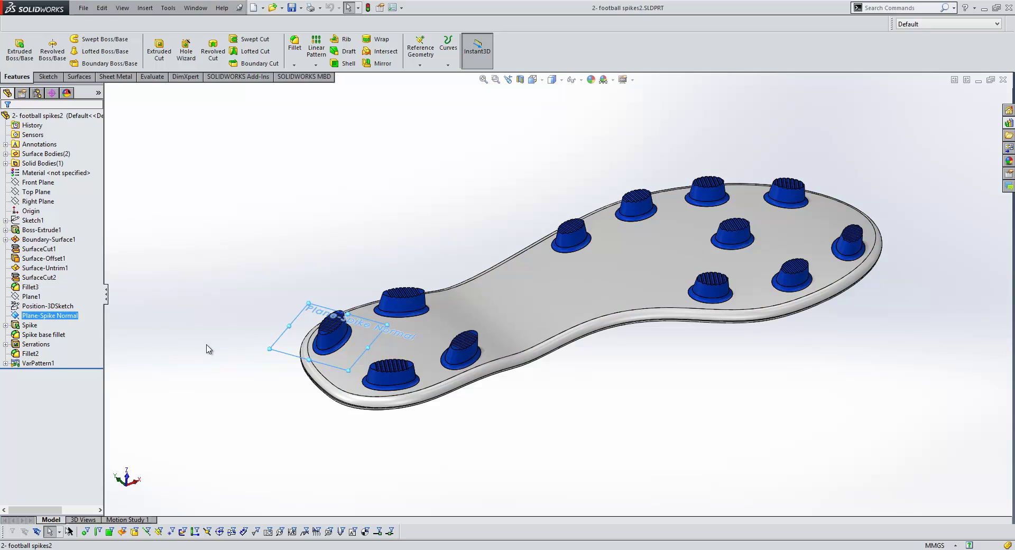
click(155, 343)
Open VarPattern1 for editing and review its reference geometry and the patterned Spike, Serrations and Spike base fillet features.
right_click(43, 364)
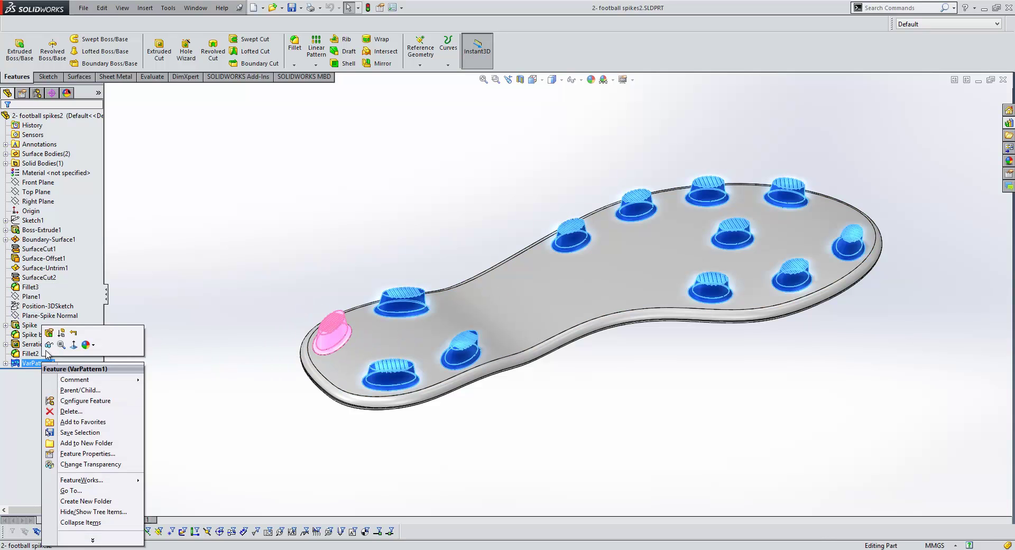
click(52, 332)
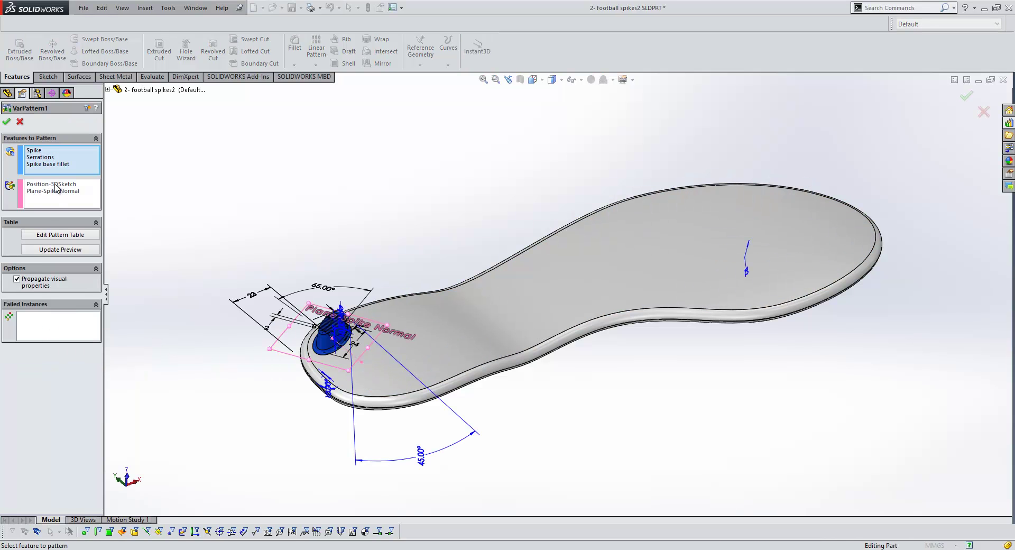
click(55, 184)
click(55, 191)
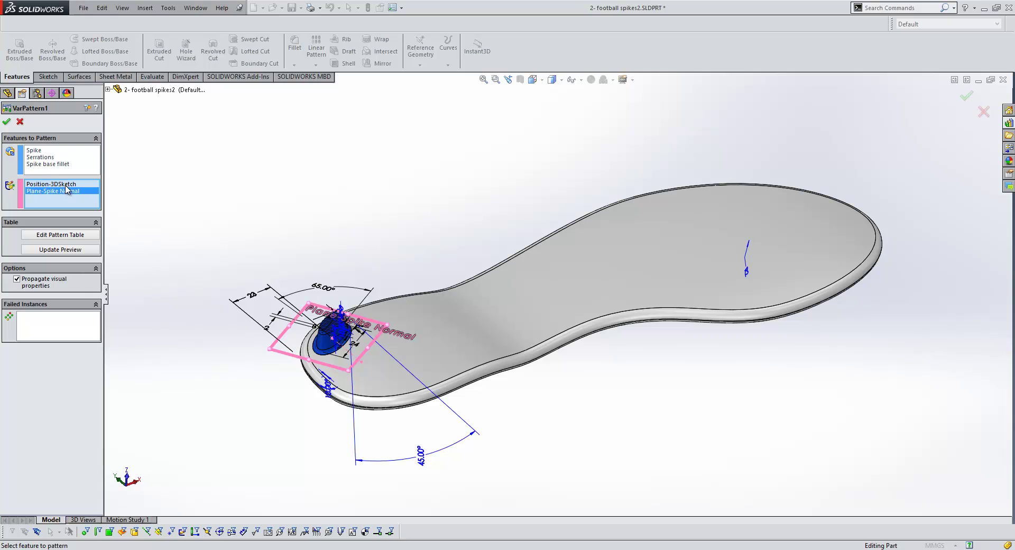
click(36, 151)
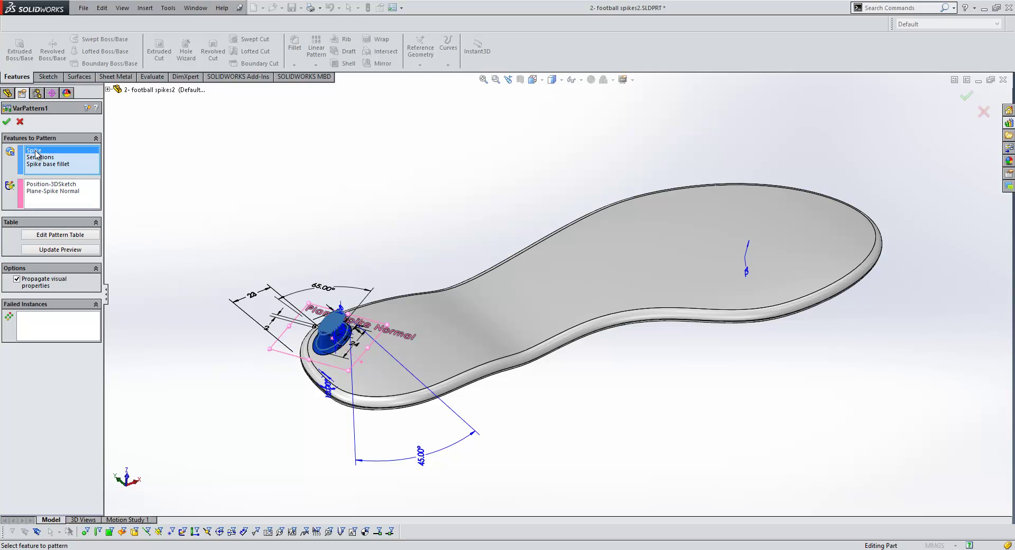
click(39, 157)
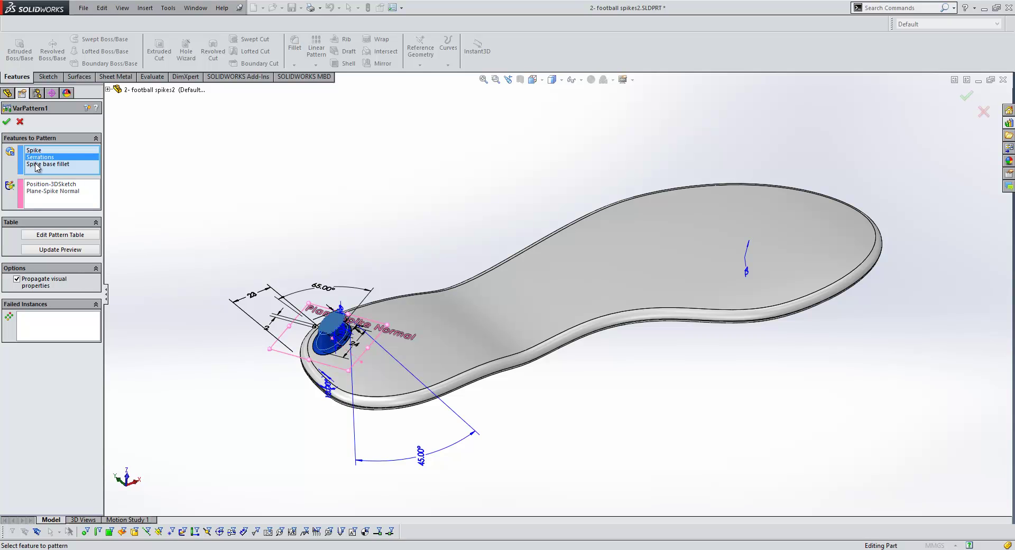
click(37, 165)
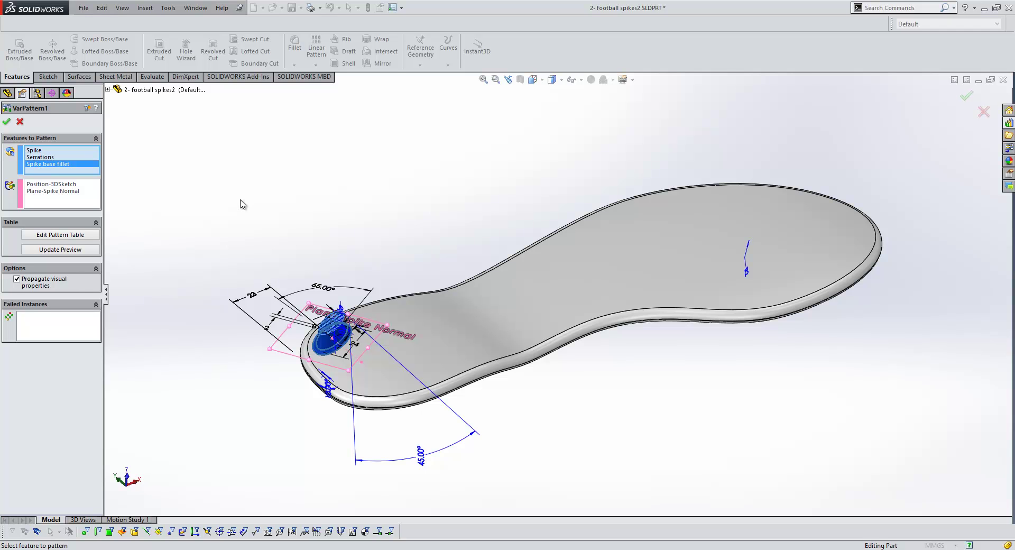
Examine all columns of the spike pattern table, then accept the table and the variable pattern.
click(60, 235)
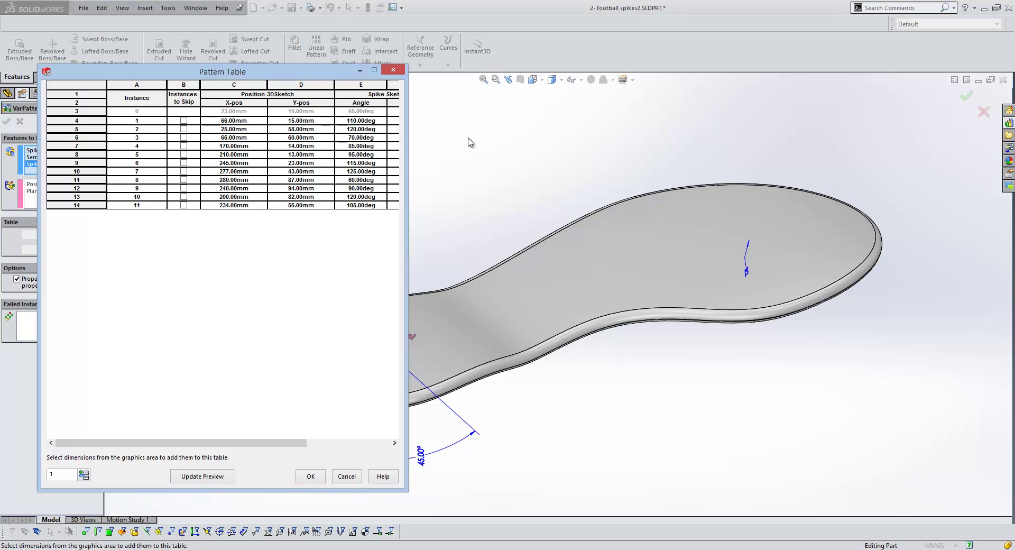
drag(406, 147, 582, 151)
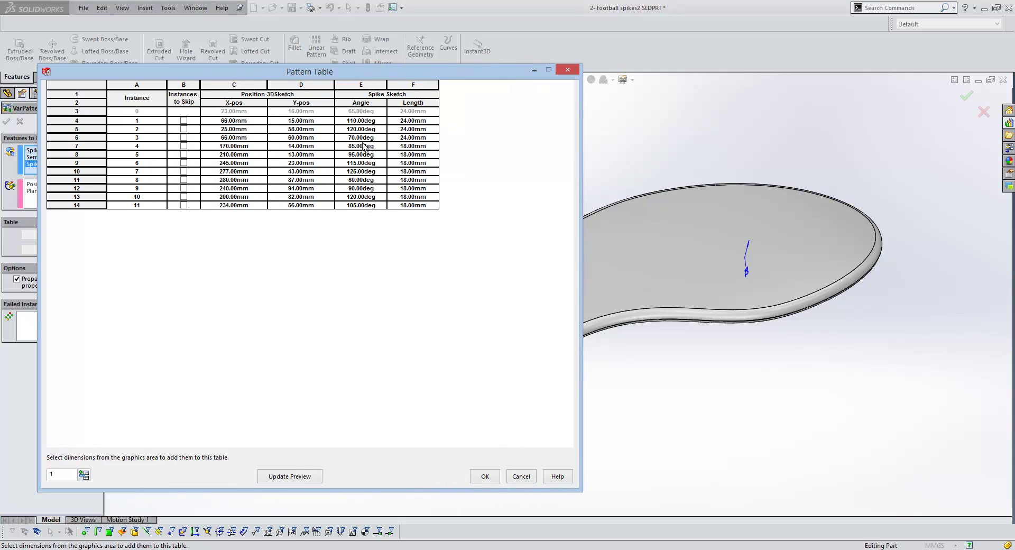
click(485, 477)
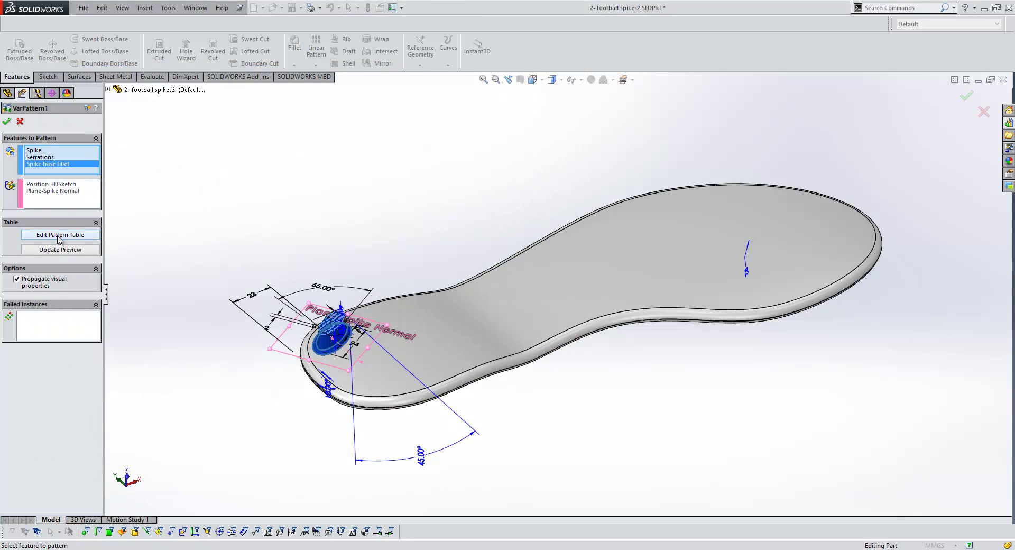
click(6, 122)
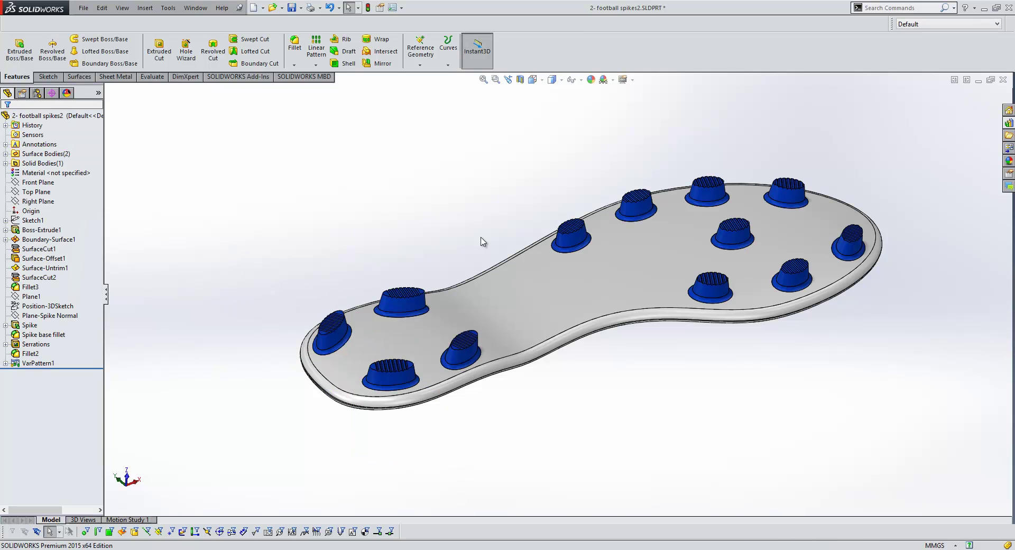
Set the lengthwise position of the spike in the middle of the forefoot to 150 mm and rebuild the sole.
click(742, 238)
middle_drag(622, 406, 635, 433)
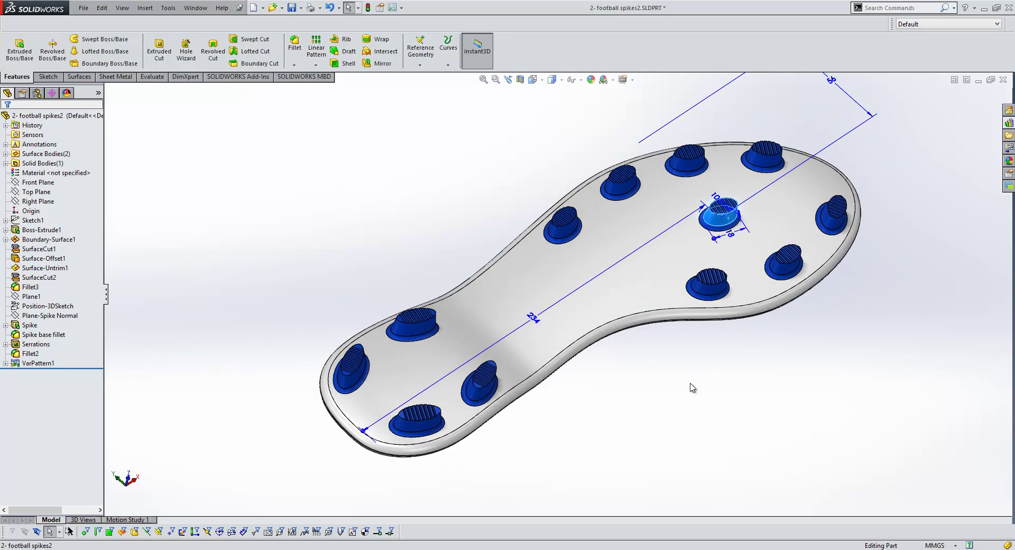
scroll(705, 364, up, 2)
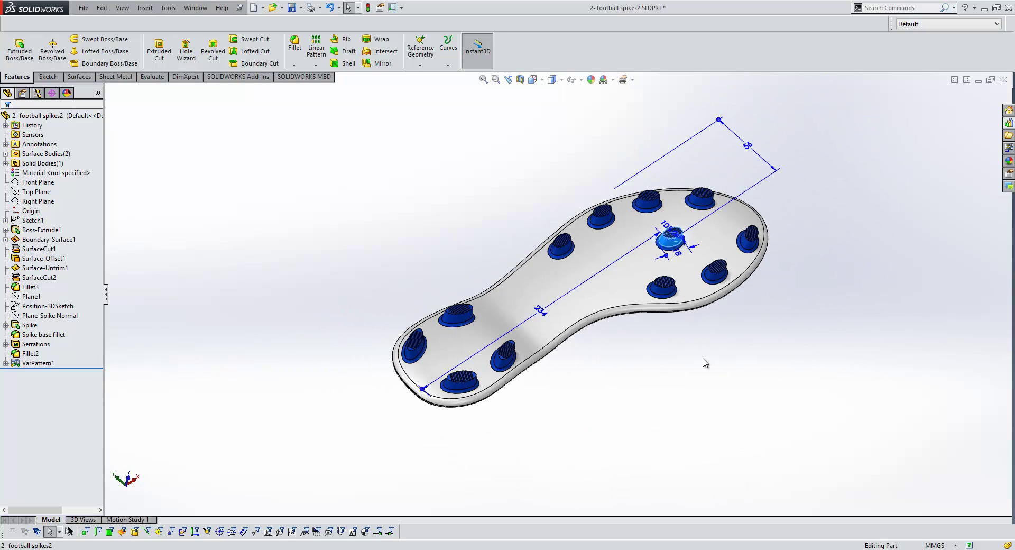
double_click(542, 311)
text(150)
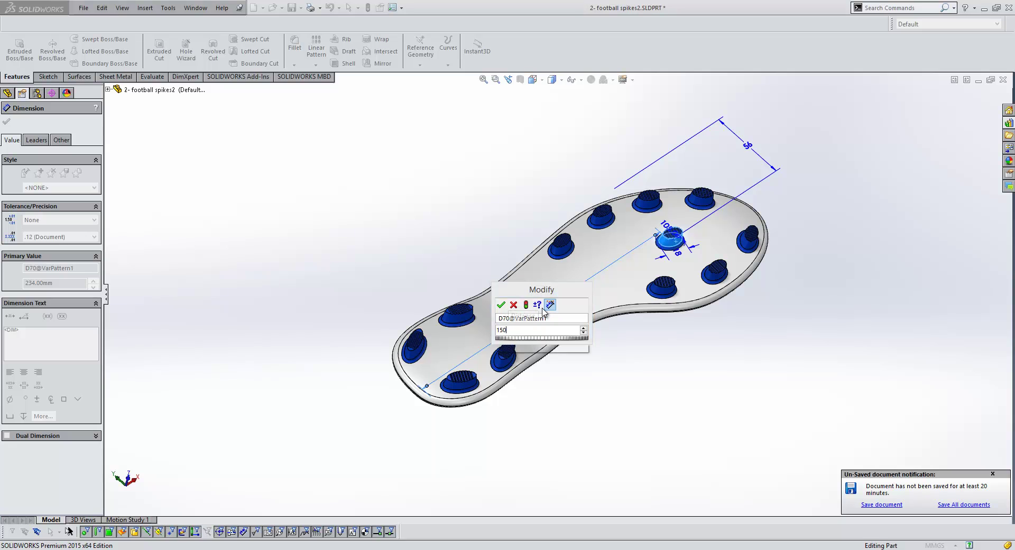
click(529, 307)
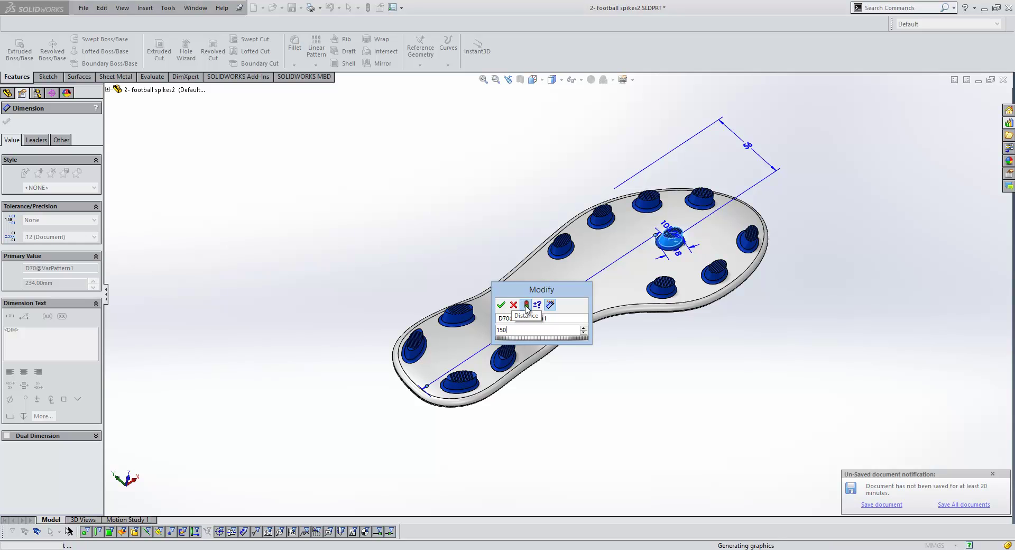
click(502, 305)
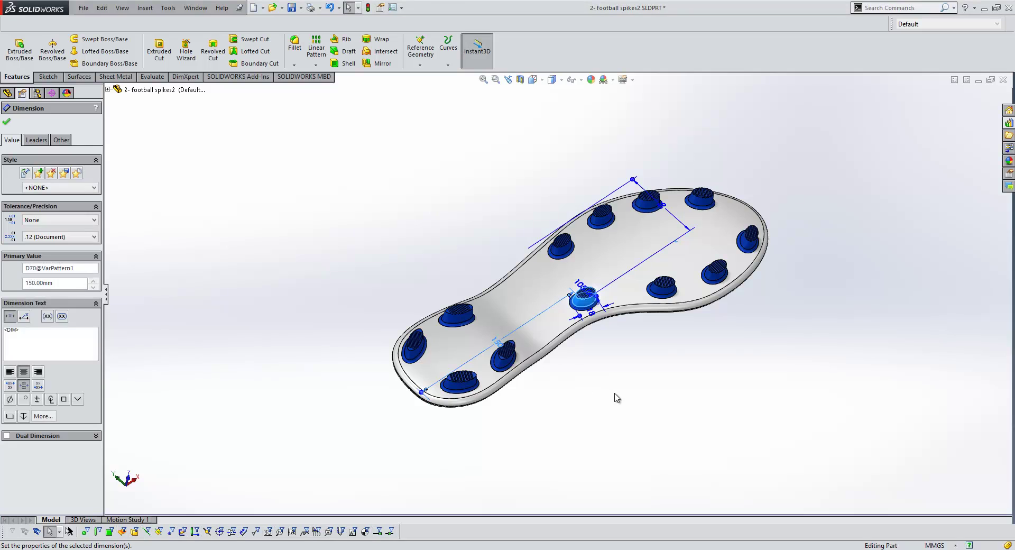
middle_drag(582, 392, 608, 355)
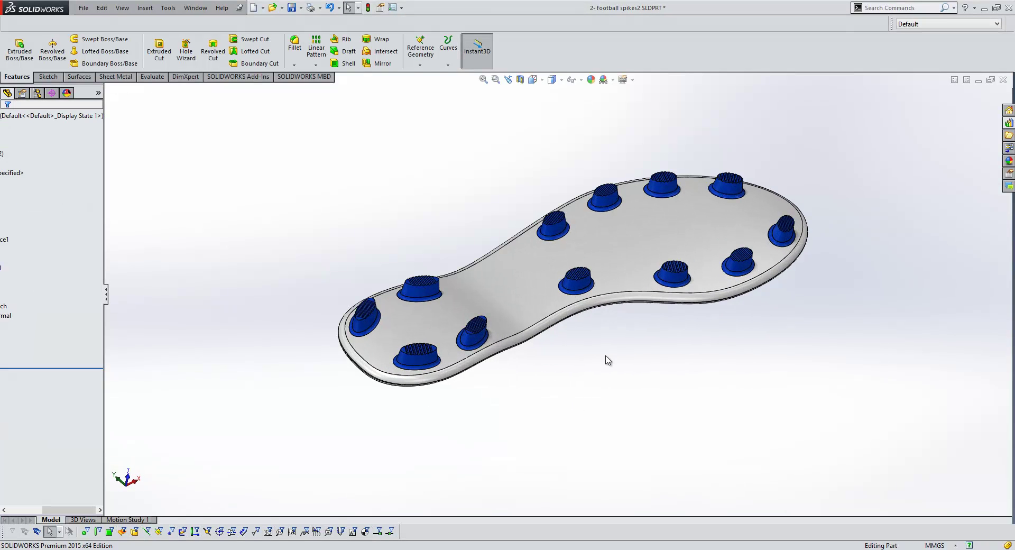
Switch to the 1- sole-splines part and look over its tread.
key(ctrl+Tab)
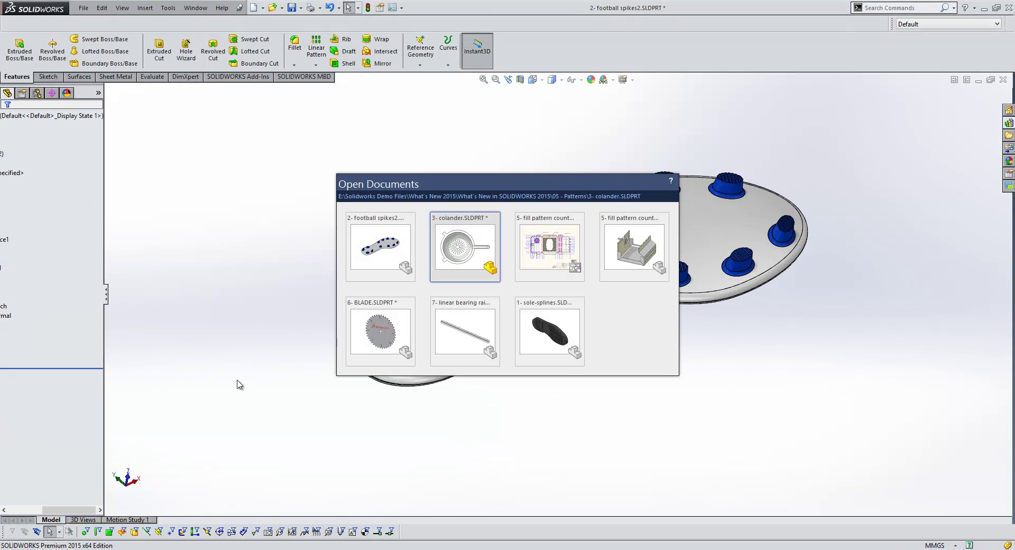
key(ctrl+Tab)
key(ctrl+Tab)
key(ctrl+Tab)
key(ctrl+Tab)
key(ctrl+Tab)
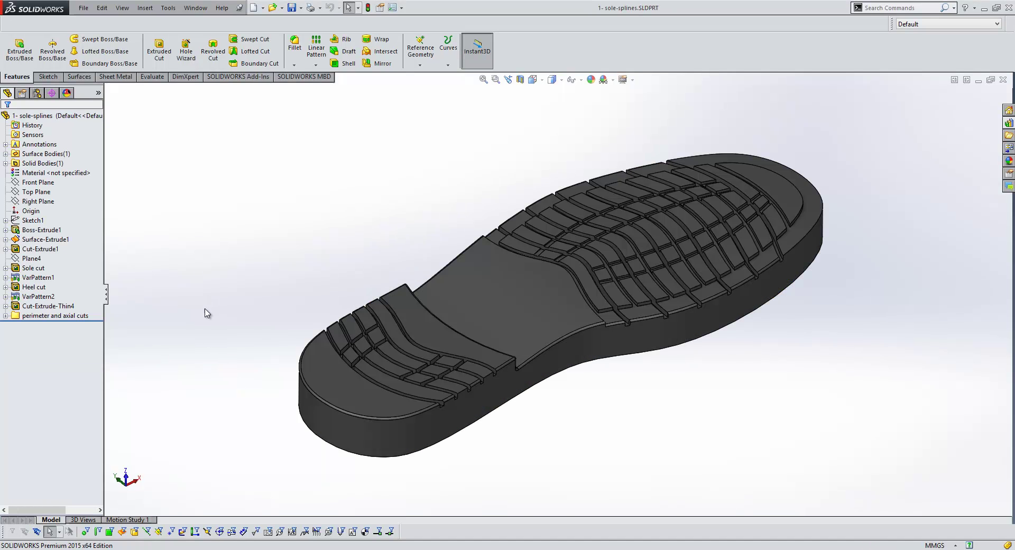
middle_drag(709, 345, 700, 313)
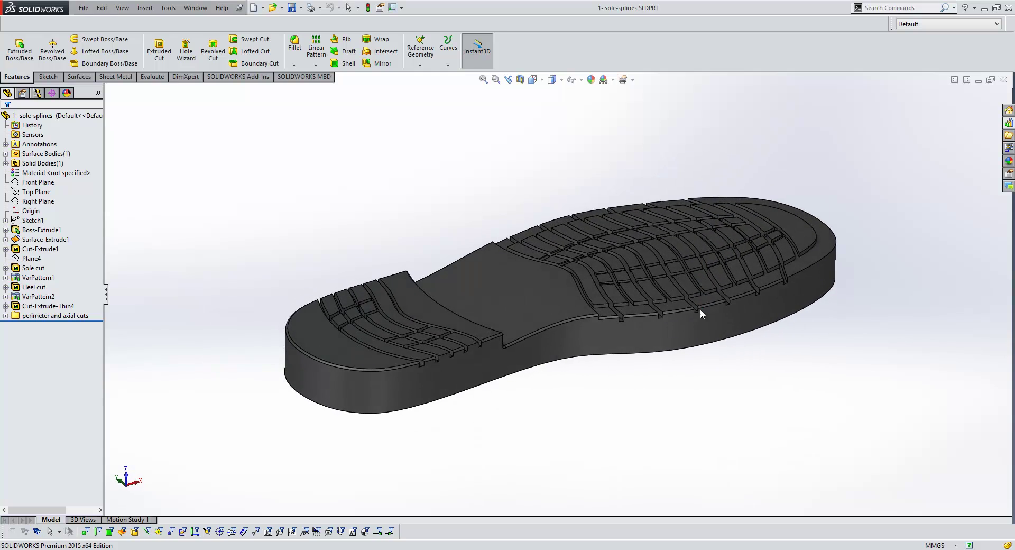
Display the dimensions and instances of VarPattern1 on the sole's forefoot tread and inspect them.
click(37, 277)
middle_drag(320, 189, 324, 246)
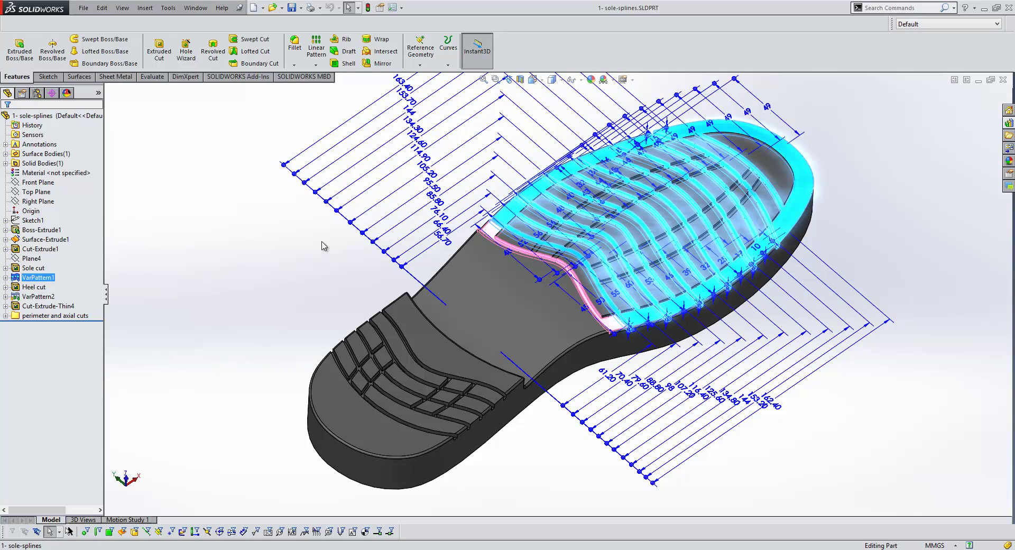
click(323, 246)
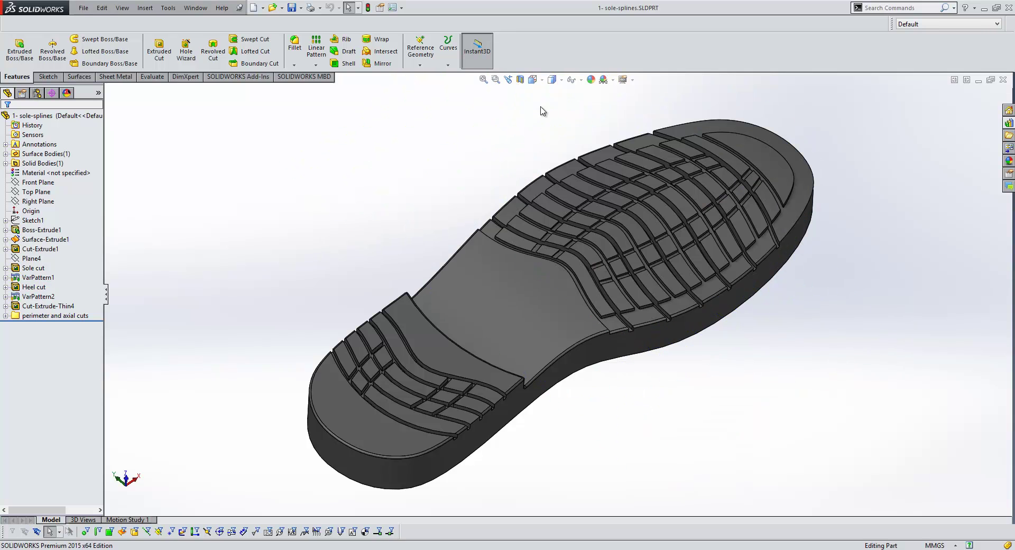
Inspect the depth of the tread cuts from the Bottom view, then switch to the PowerPoint slide show.
click(533, 79)
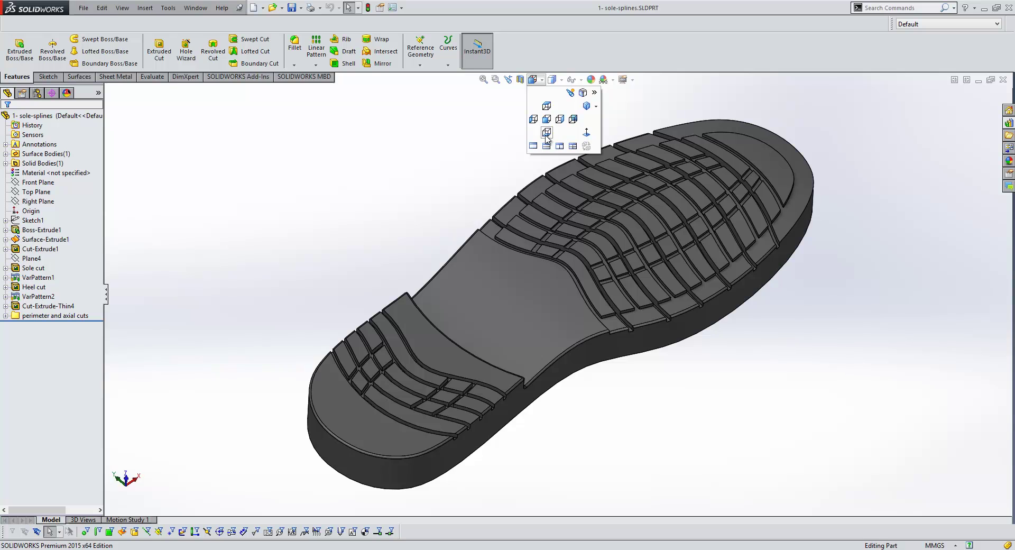
click(547, 131)
scroll(665, 303, down, 3)
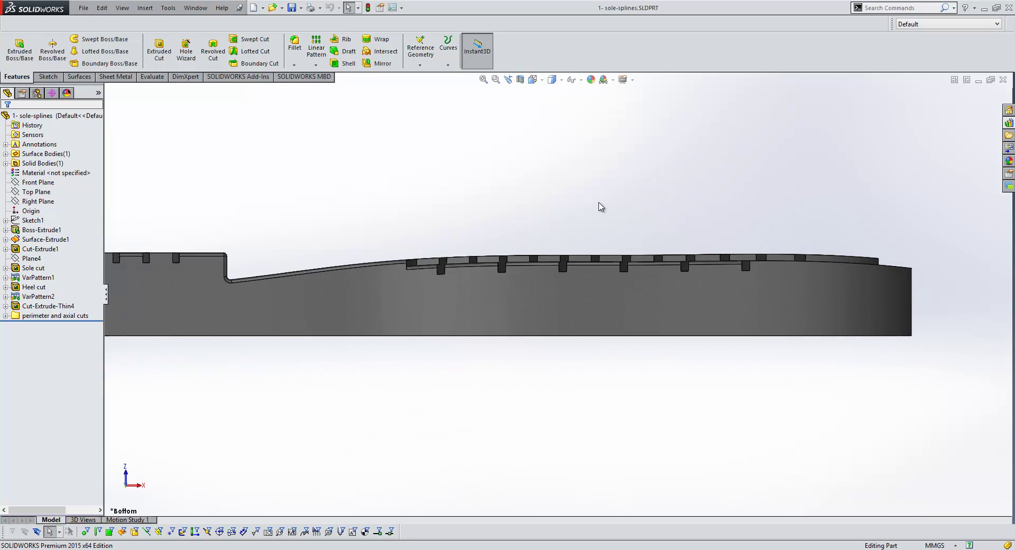
middle_drag(535, 218, 443, 246)
key(alt+Tab)
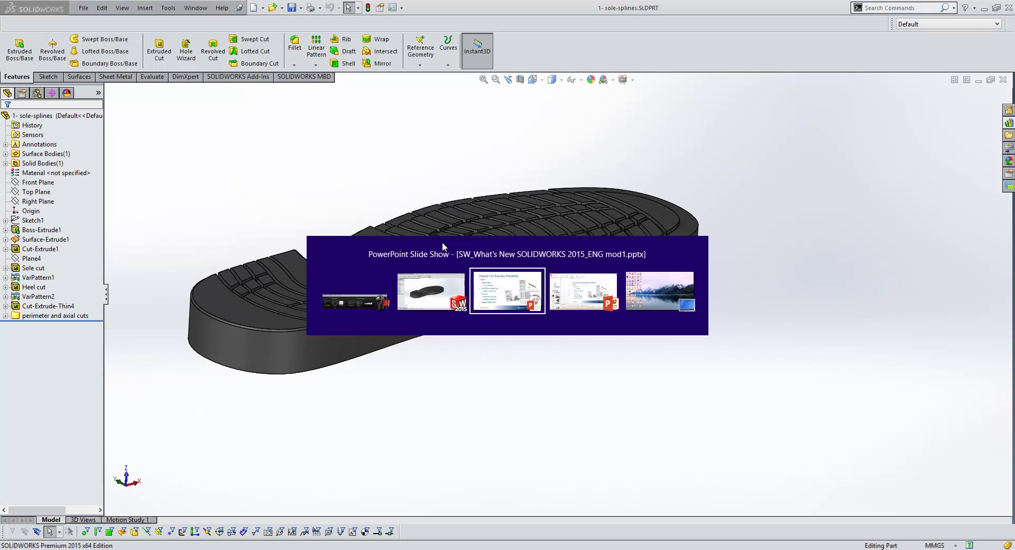